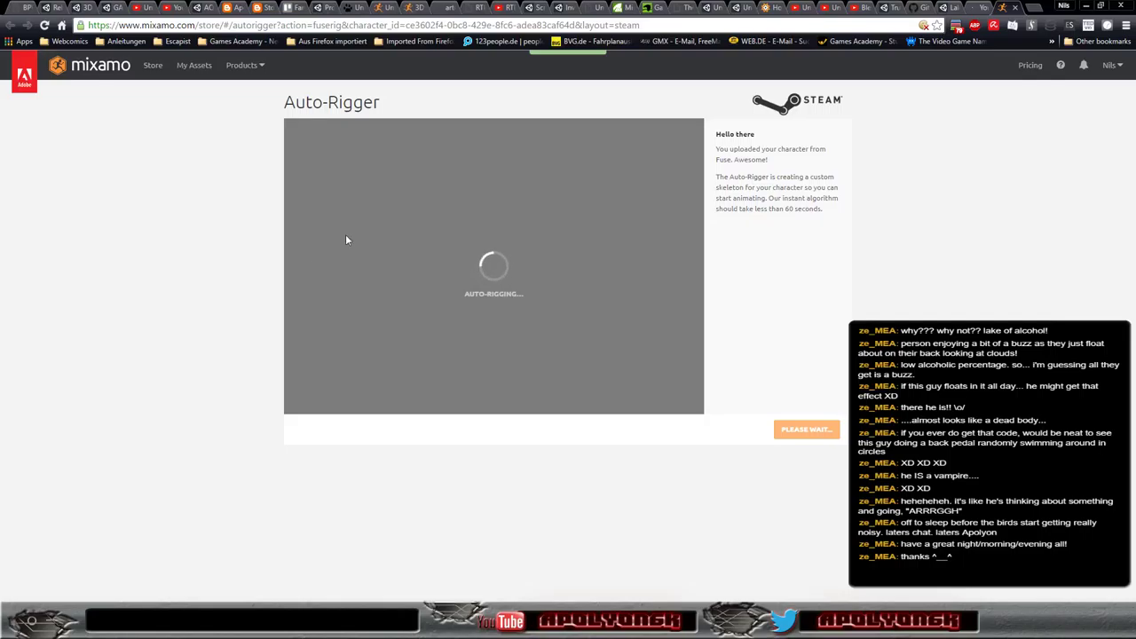
# Check the auto-rigging tab, then save the character as Innkeeper.fuse in Fuse Characters and close Fuse
pyautogui.click(995, 11)
pyautogui.click(1010, 12)
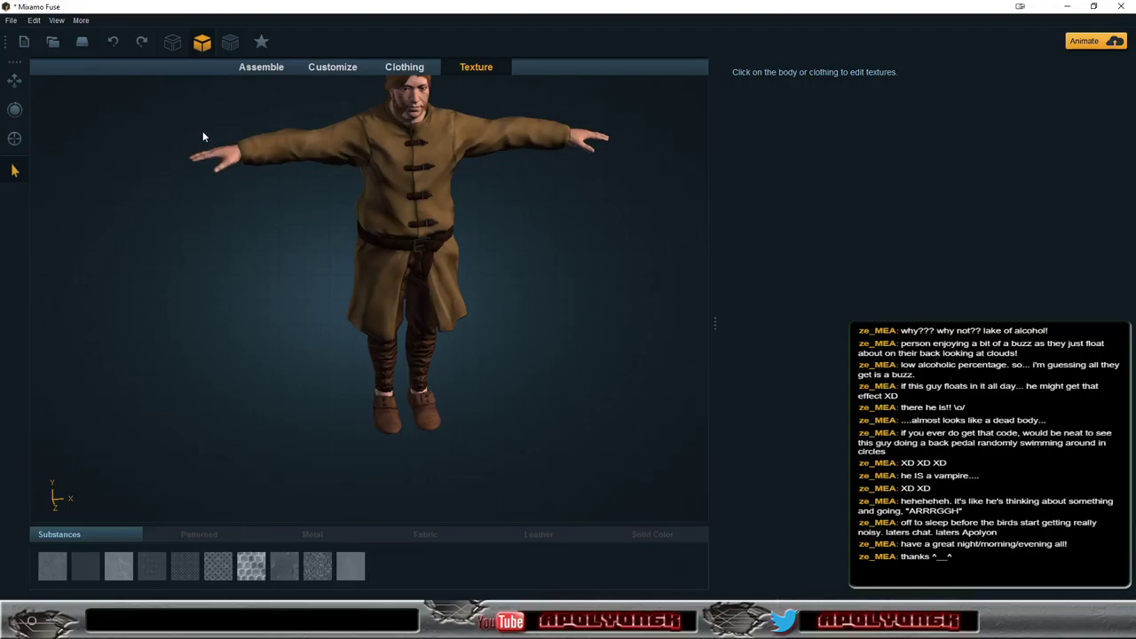
pyautogui.click(12, 21)
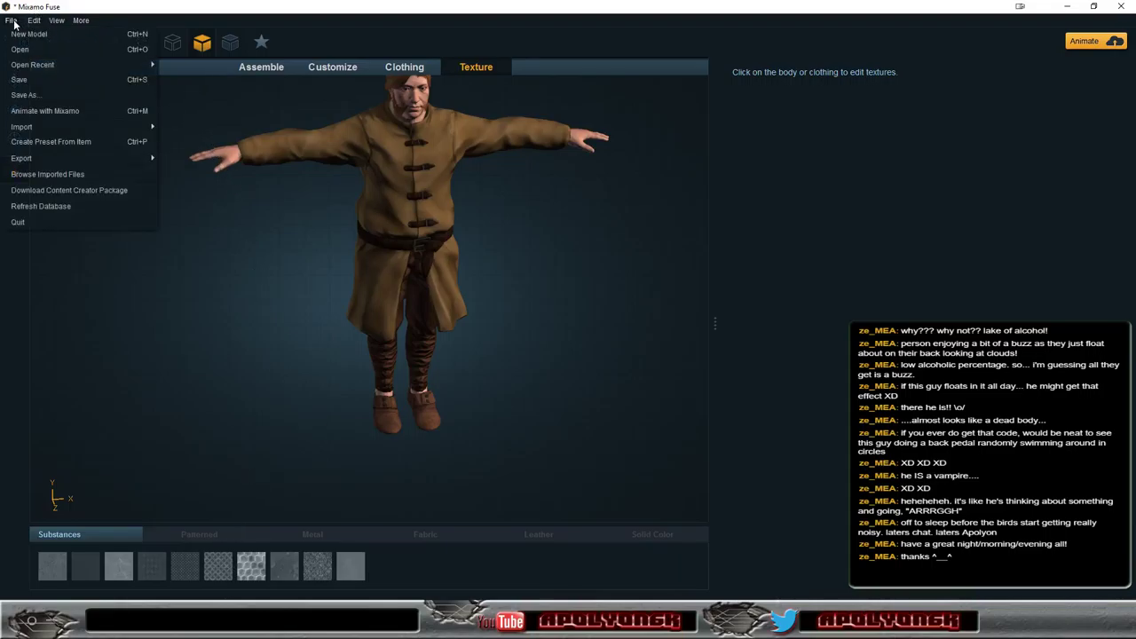
pyautogui.click(24, 86)
pyautogui.write('Innkeeper')
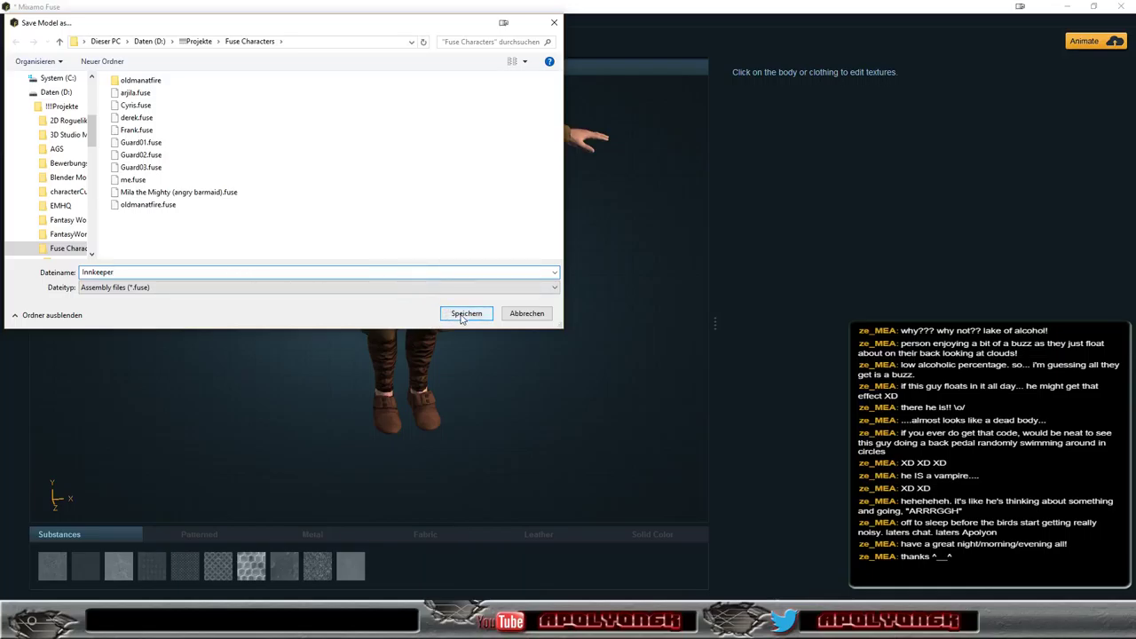
pyautogui.click(463, 315)
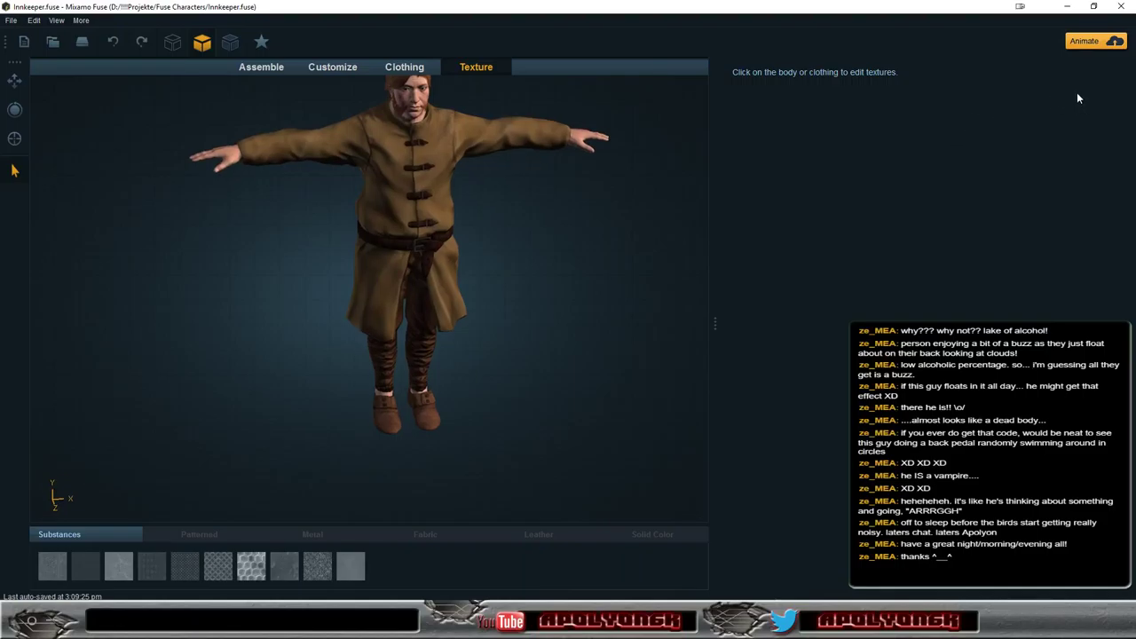
pyautogui.click(1124, 9)
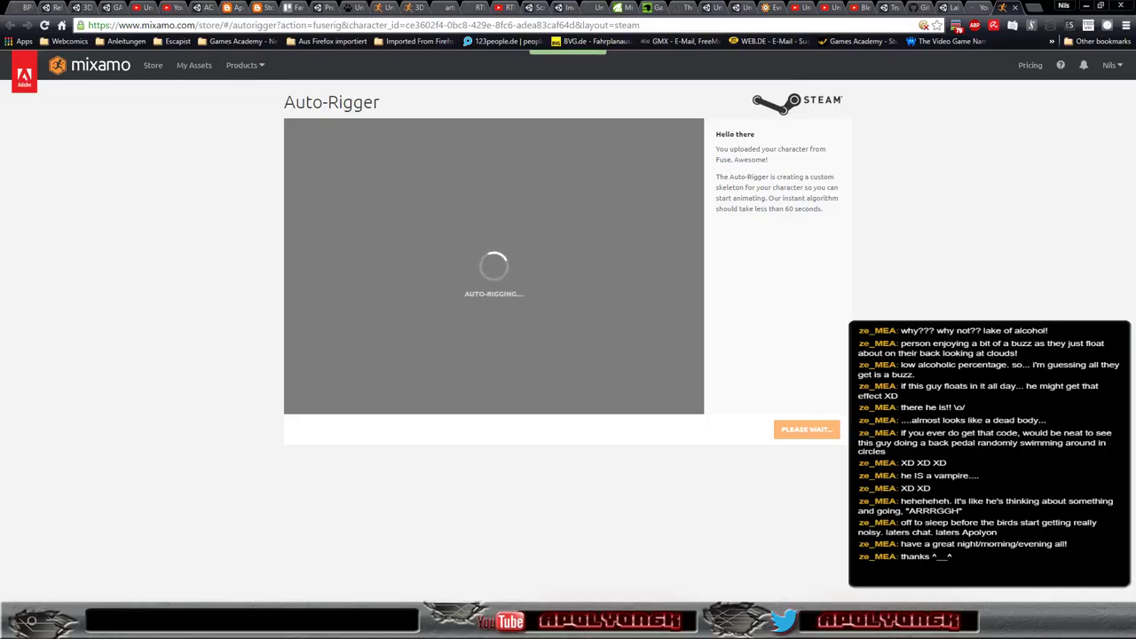
# Switch to the Unity editor showing the Fantasy World Project's Overworld Map scene
pyautogui.click(142, 560)
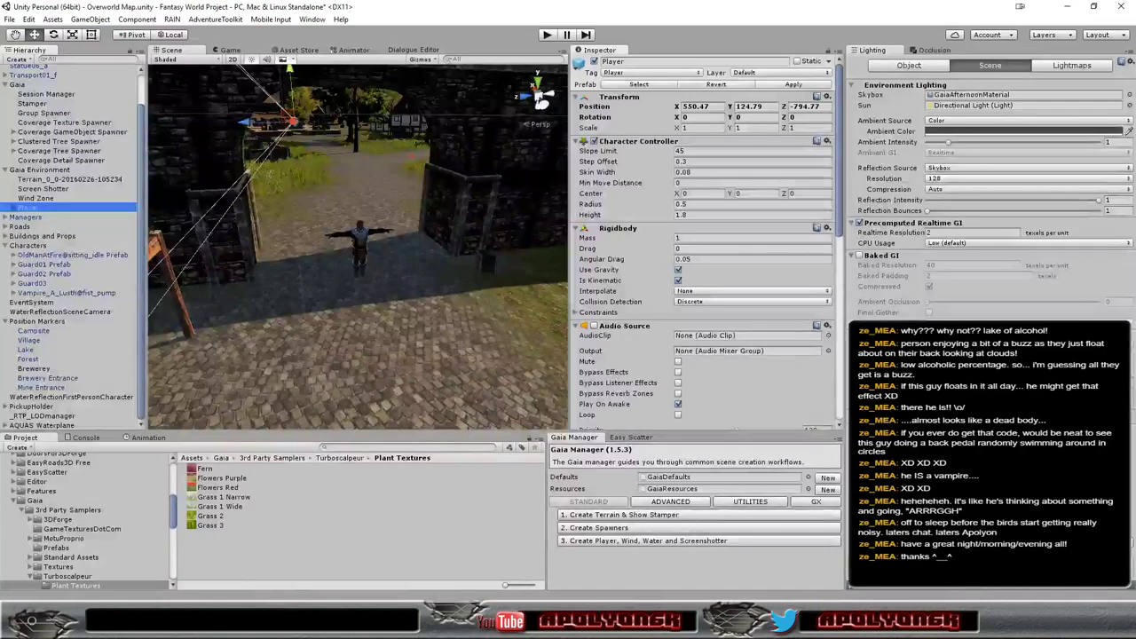
# Zoom the Scene view and orbit to look along the village wall top
pyautogui.scroll(-3, 432, 303)
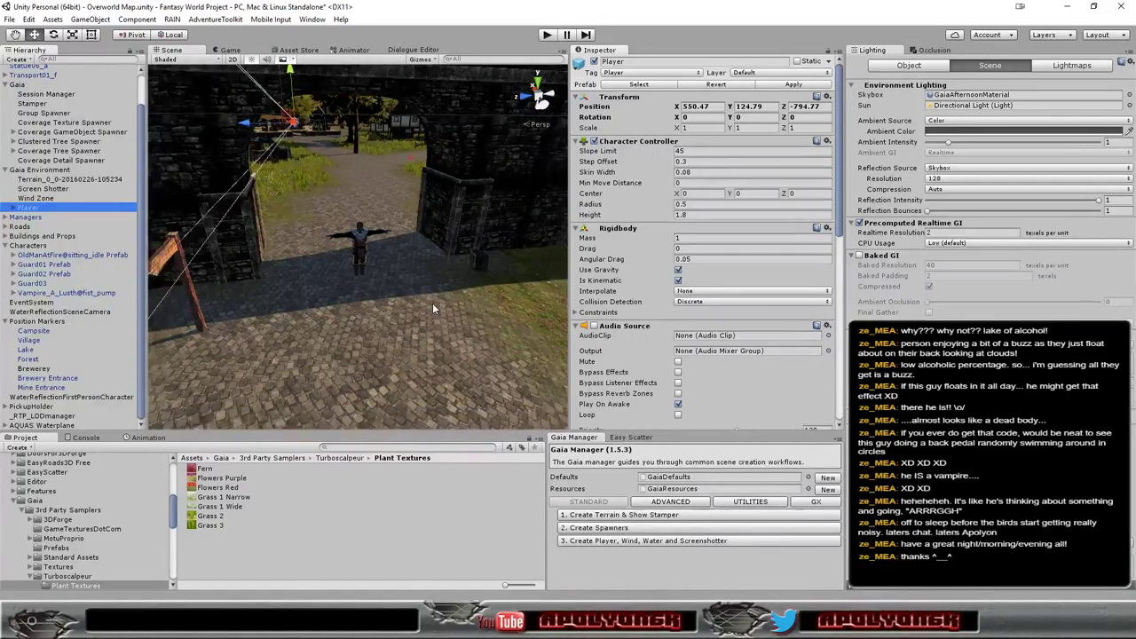
pyautogui.scroll(-3, 432, 303)
pyautogui.scroll(-2, 433, 306)
pyautogui.scroll(2, 432, 306)
pyautogui.scroll(1, 430, 305)
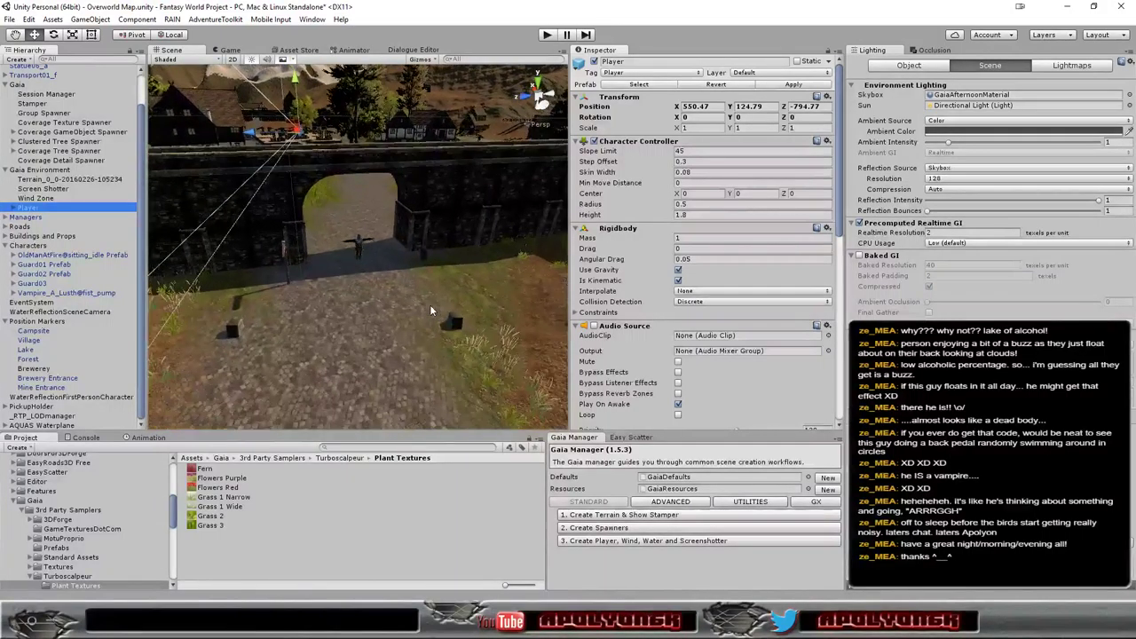
pyautogui.moveTo(392, 310)
pyautogui.keyDown('alt'); pyautogui.mouseDown()
pyautogui.moveTo(651, 388)
pyautogui.moveTo(403, 331)
pyautogui.mouseUp(); pyautogui.keyUp('alt')
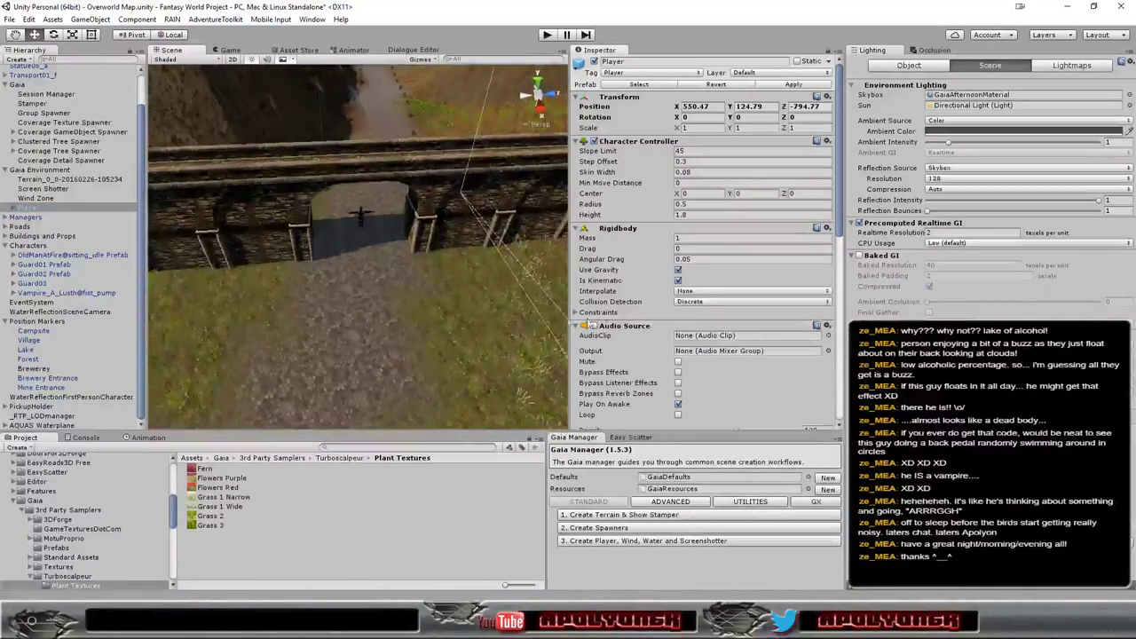
# Zoom in and orbit down to eye level facing the village houses
pyautogui.scroll(-2, 403, 331)
pyautogui.scroll(-2, 395, 351)
pyautogui.scroll(-2, 390, 347)
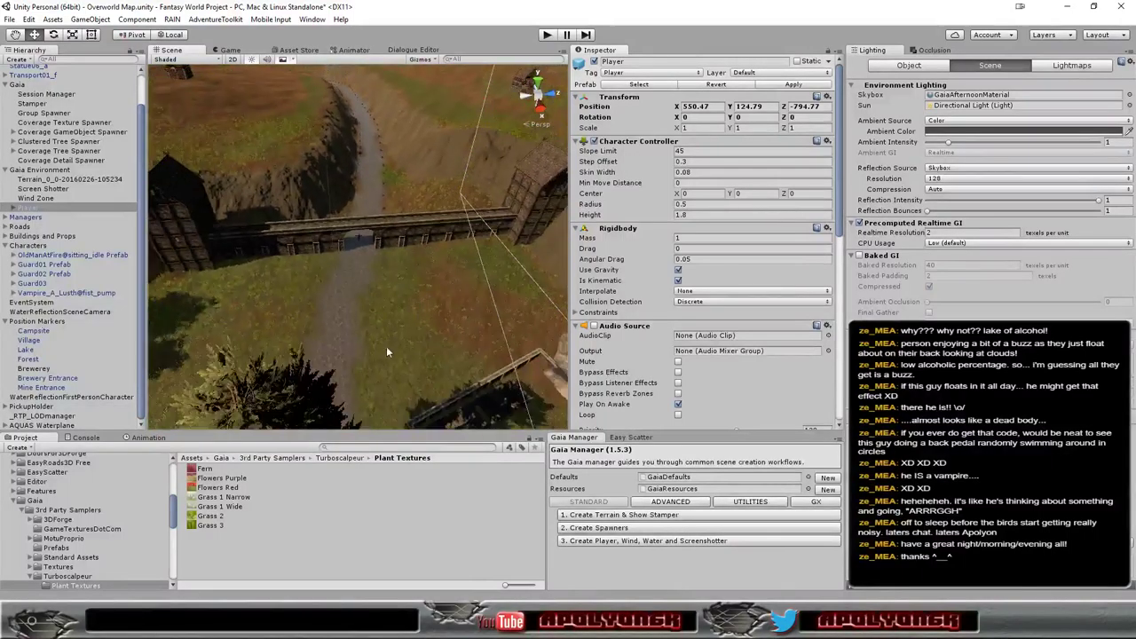
pyautogui.scroll(-2, 387, 346)
pyautogui.scroll(-2, 389, 342)
pyautogui.keyDown('alt'); pyautogui.moveTo(387, 336); pyautogui.dragTo(381, 262); pyautogui.keyUp('alt')
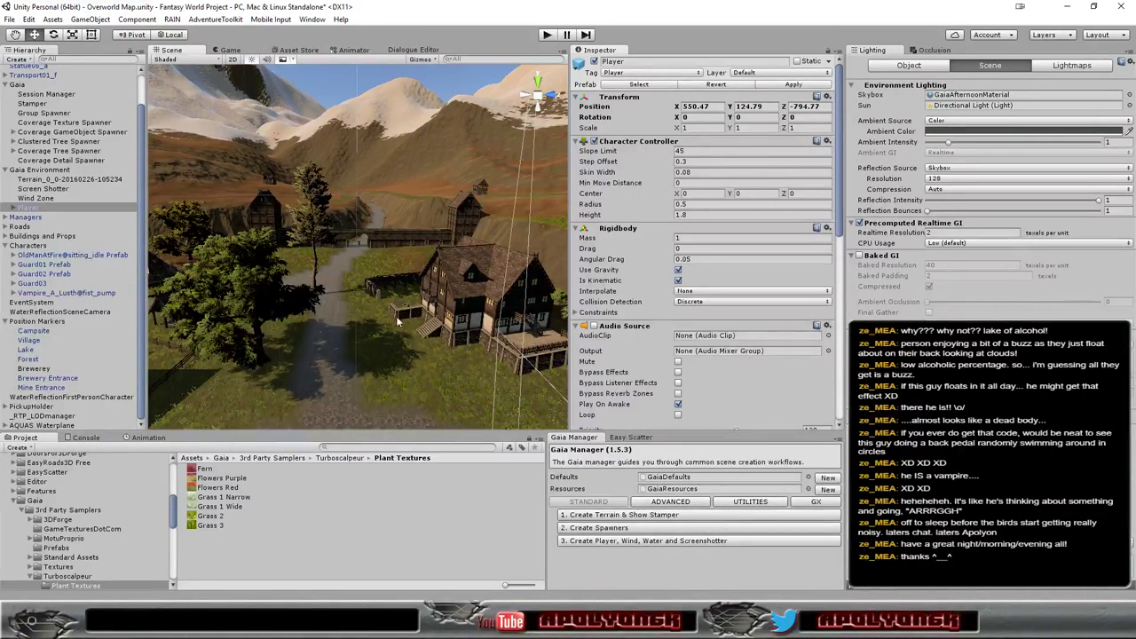
# Turn the view down the road toward the mountains, zoom around, then return to Mixamo
pyautogui.scroll(2, 449, 350)
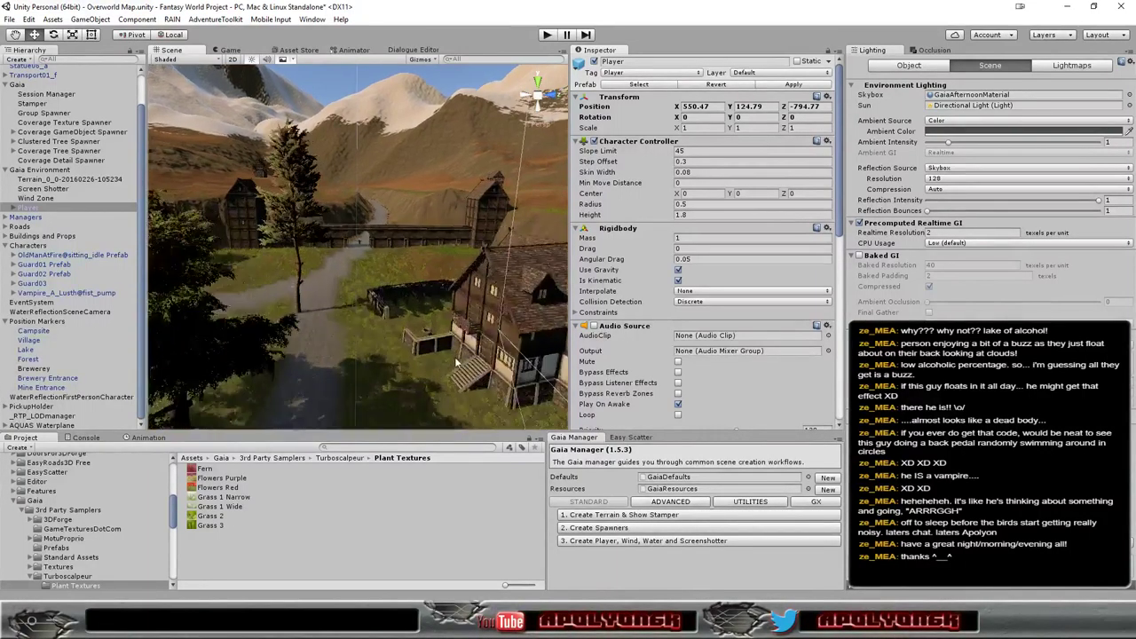
pyautogui.scroll(2, 444, 346)
pyautogui.scroll(2, 437, 341)
pyautogui.scroll(2, 430, 336)
pyautogui.keyDown('alt'); pyautogui.moveTo(430, 335); pyautogui.dragTo(367, 248); pyautogui.keyUp('alt')
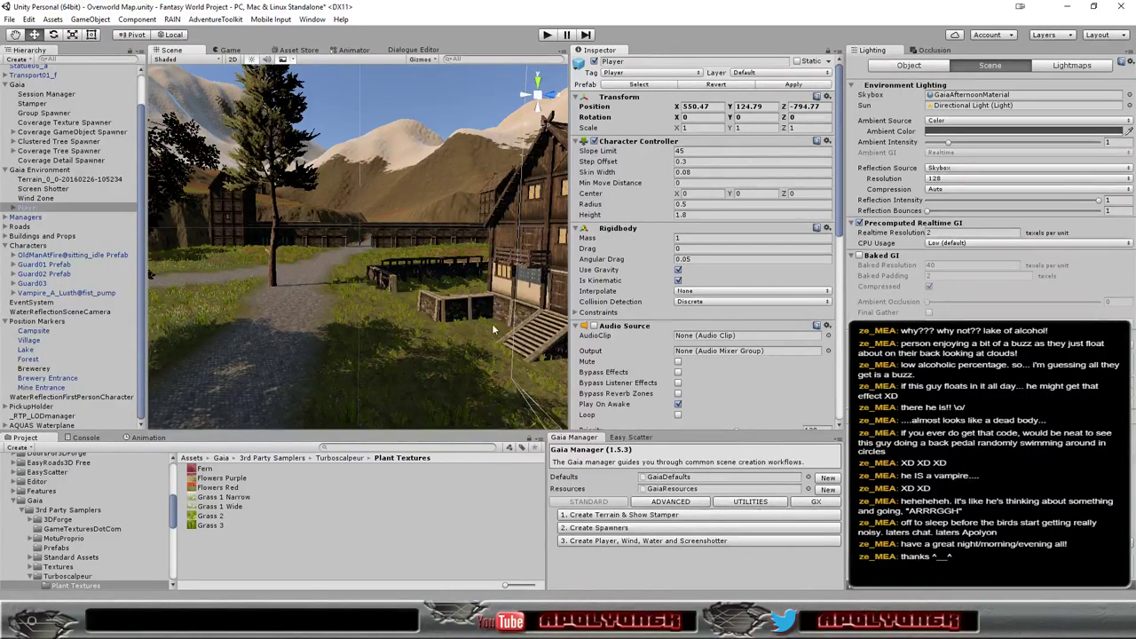
pyautogui.scroll(-2, 341, 327)
pyautogui.scroll(-2, 342, 327)
pyautogui.scroll(-2, 342, 326)
pyautogui.scroll(-2, 341, 327)
pyautogui.scroll(-2, 342, 327)
pyautogui.scroll(-2, 341, 327)
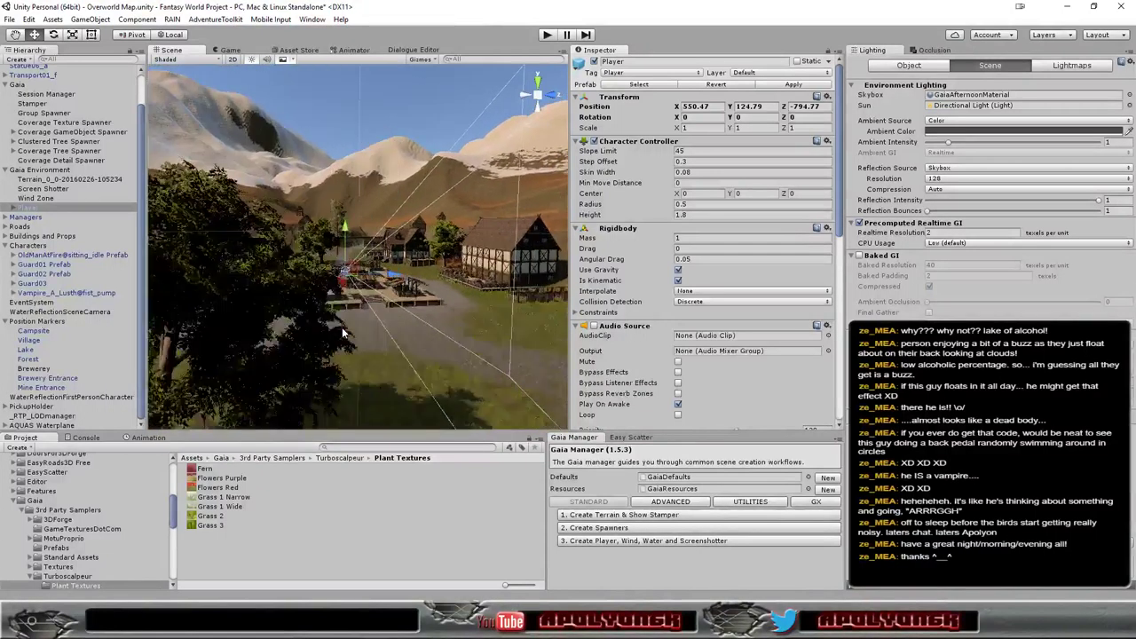
pyautogui.scroll(-1, 342, 327)
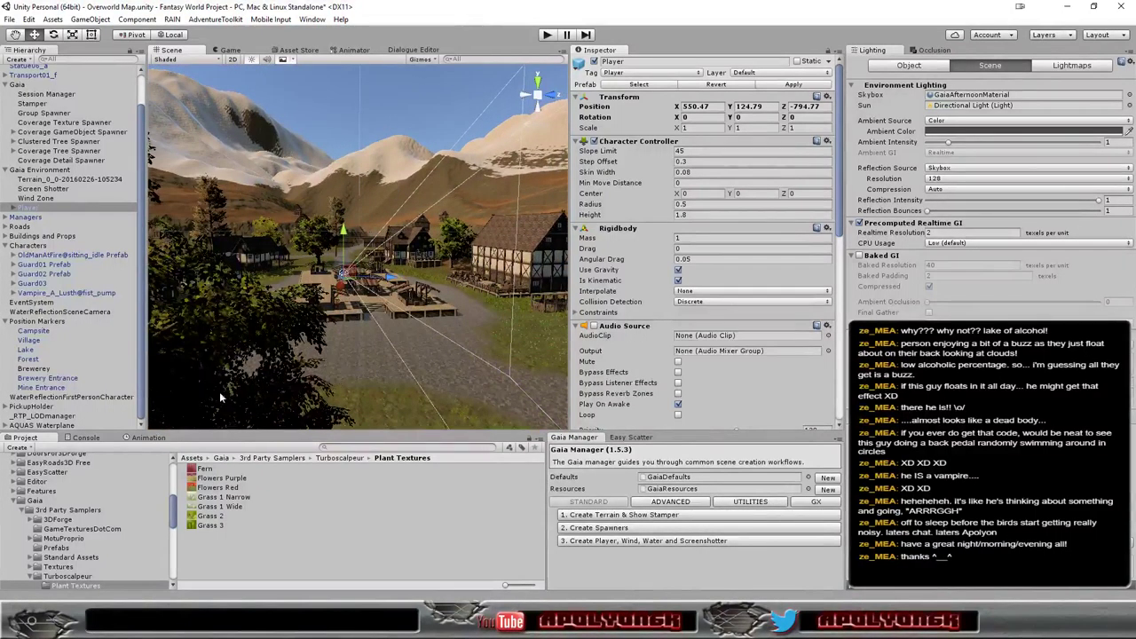
pyautogui.scroll(2, 259, 351)
pyautogui.scroll(2, 259, 350)
pyautogui.scroll(2, 260, 351)
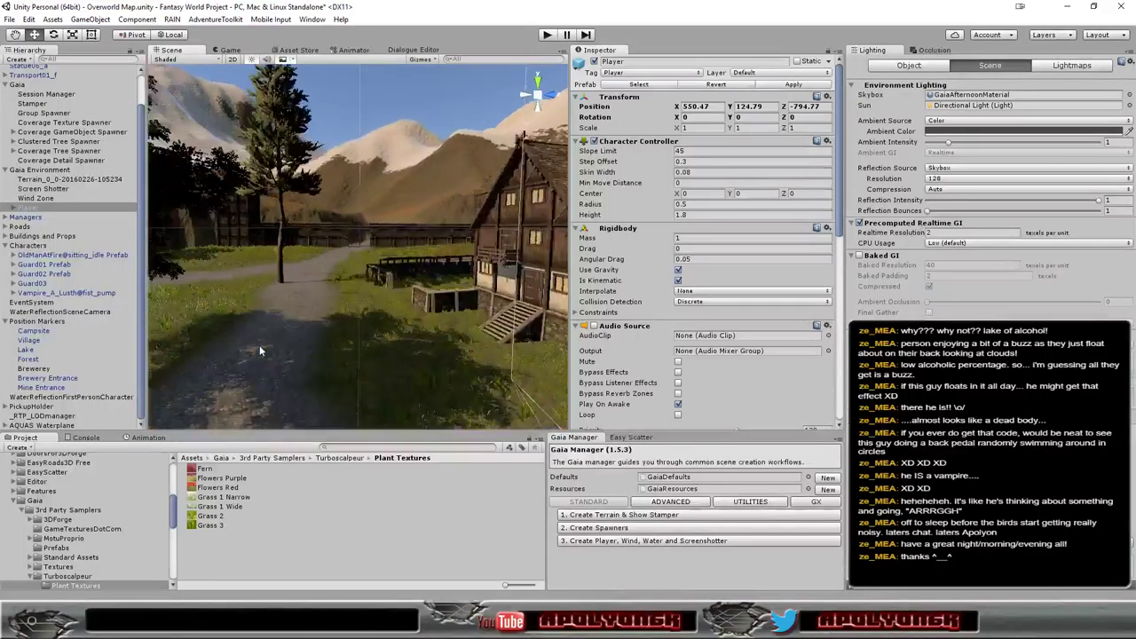
pyautogui.scroll(1, 260, 351)
pyautogui.scroll(2, 259, 351)
pyautogui.scroll(-2, 259, 351)
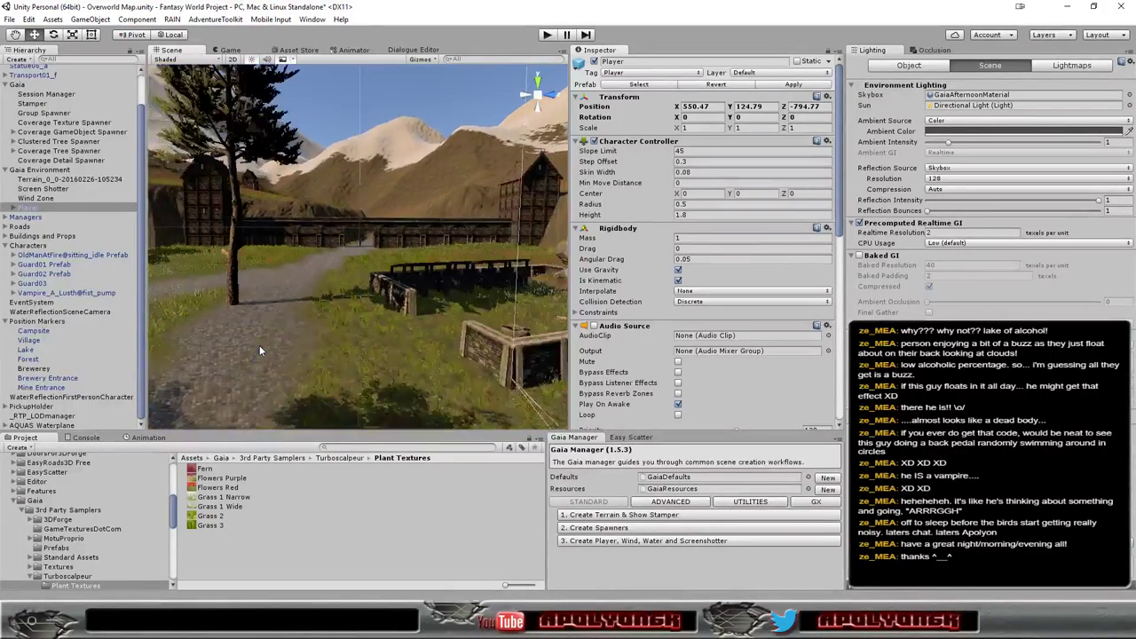
pyautogui.scroll(1, 259, 351)
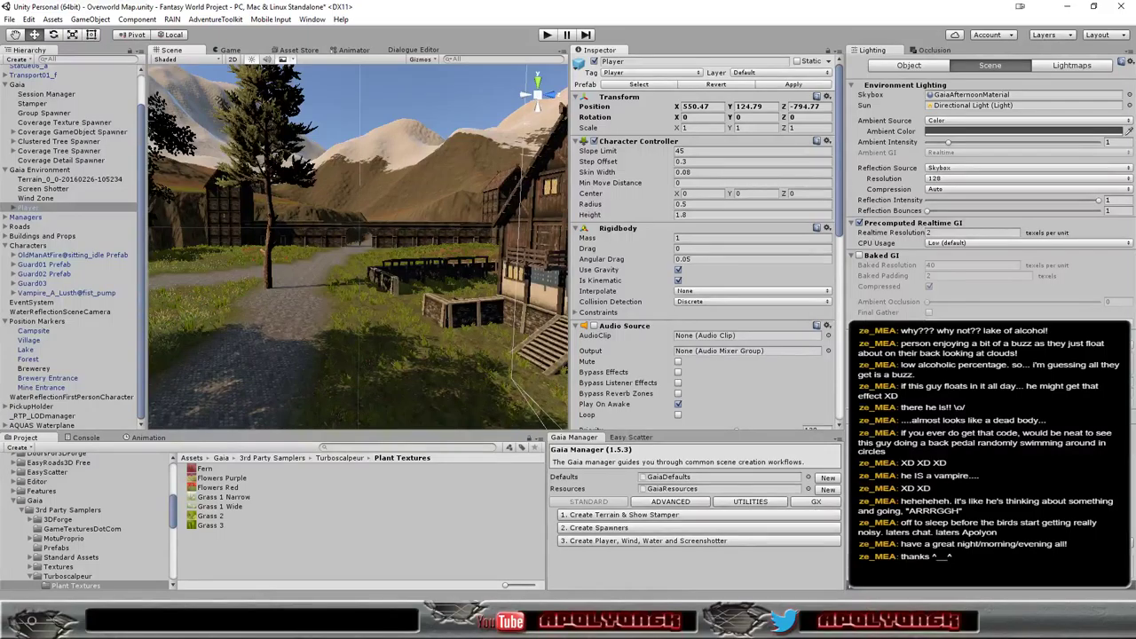
pyautogui.hotkey('alt', 'Tab')
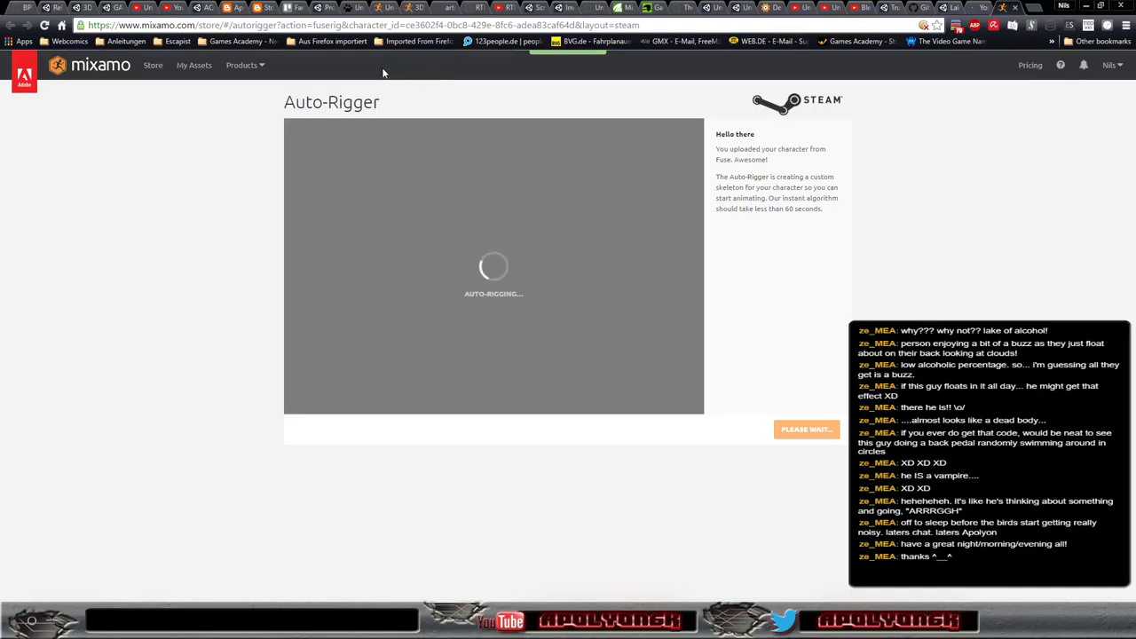
# Go from the Mecanim article through the Fuse page and store to My Assets
pyautogui.click(380, 8)
pyautogui.click(432, 71)
pyautogui.moveTo(415, 65)
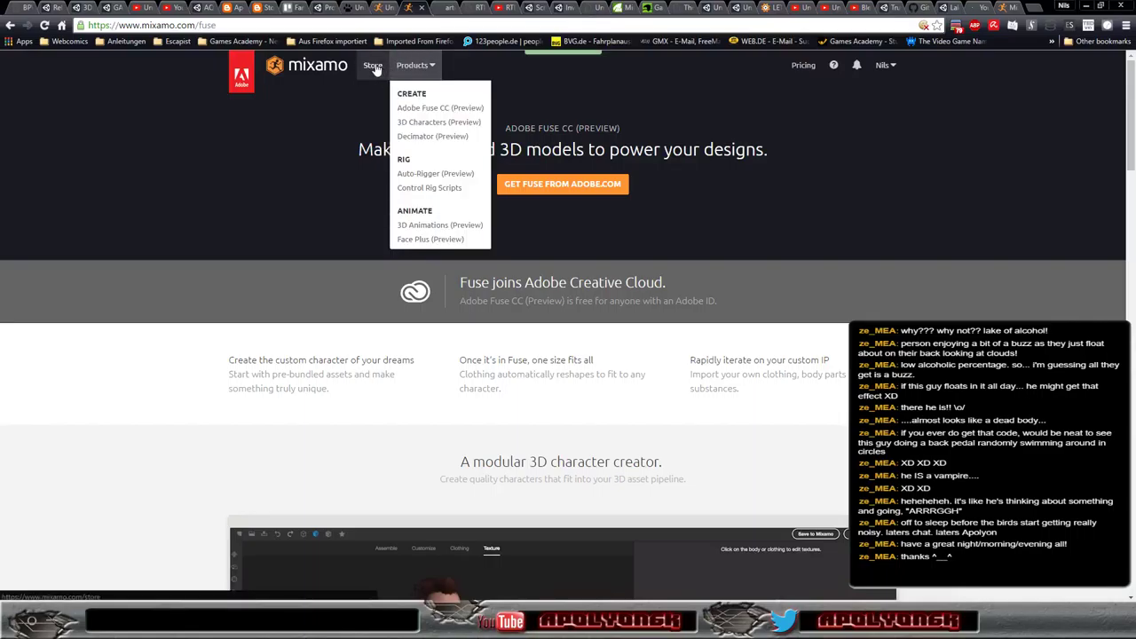
pyautogui.click(375, 69)
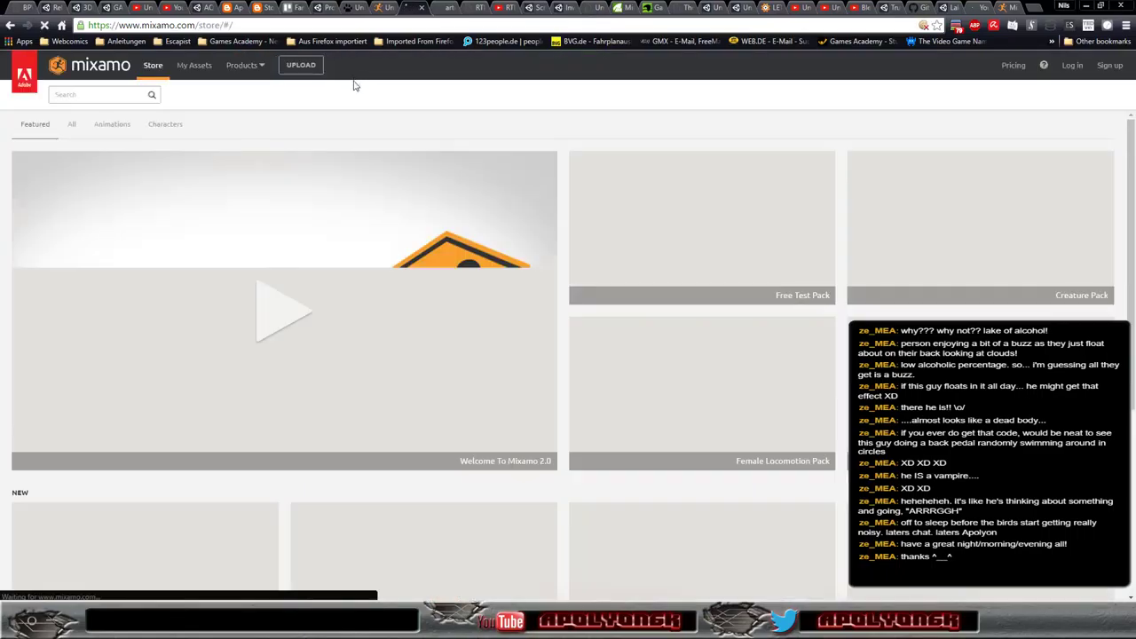
pyautogui.click(194, 68)
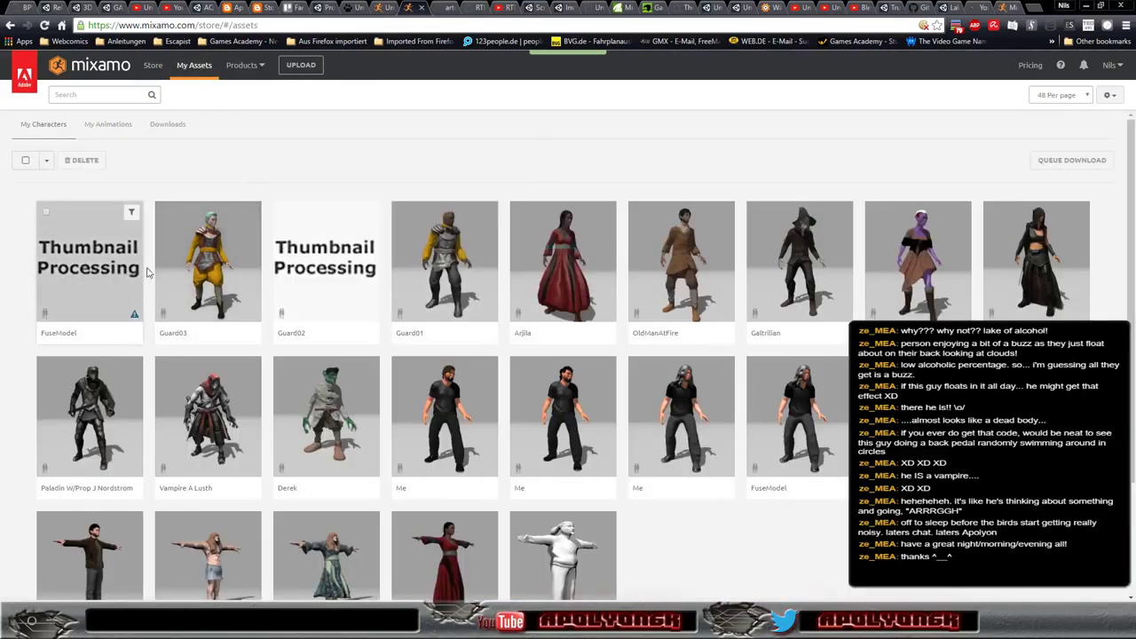
# Load Guard03 in the 3D preview, then go to the store's Featured page
pyautogui.click(210, 263)
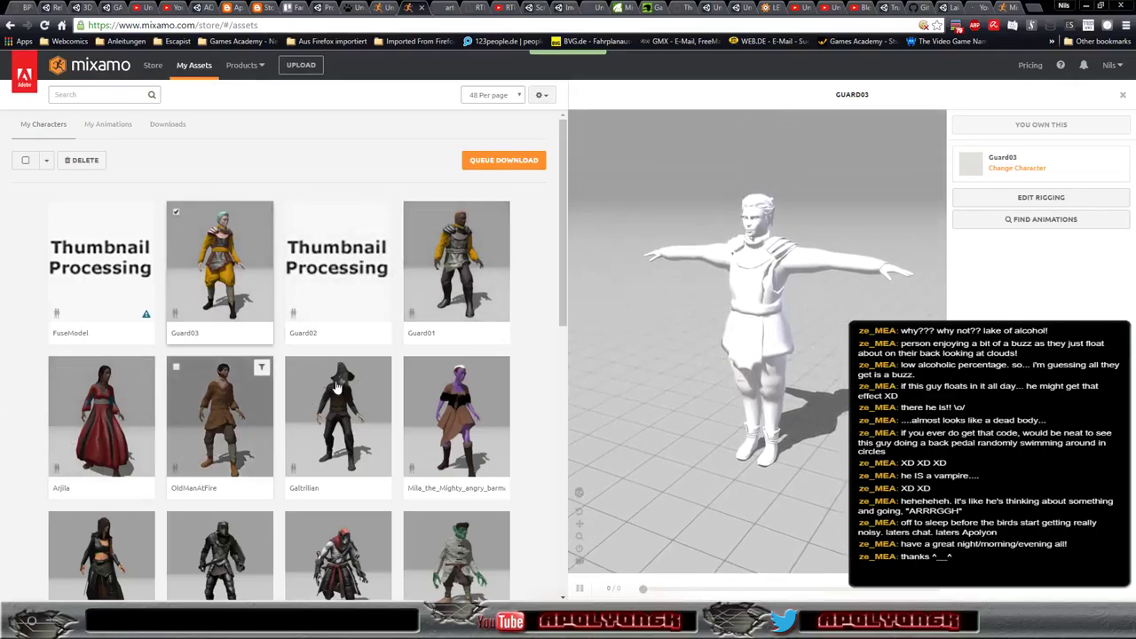
pyautogui.scroll(-2, 524, 306)
pyautogui.scroll(-2, 523, 306)
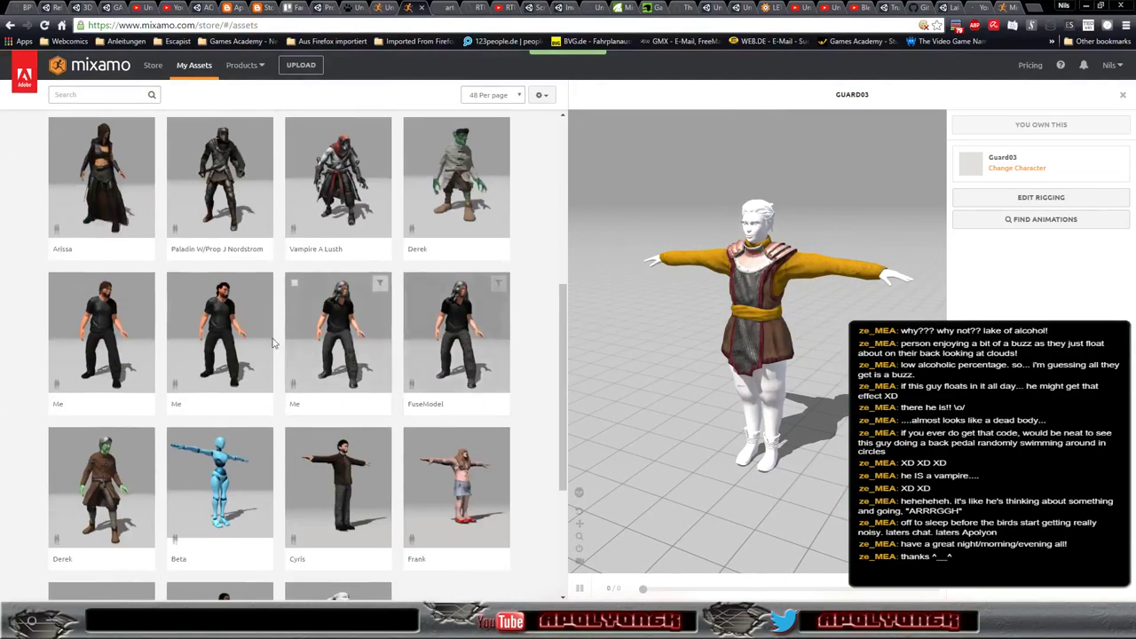
pyautogui.scroll(2, 71, 232)
pyautogui.scroll(2, 71, 233)
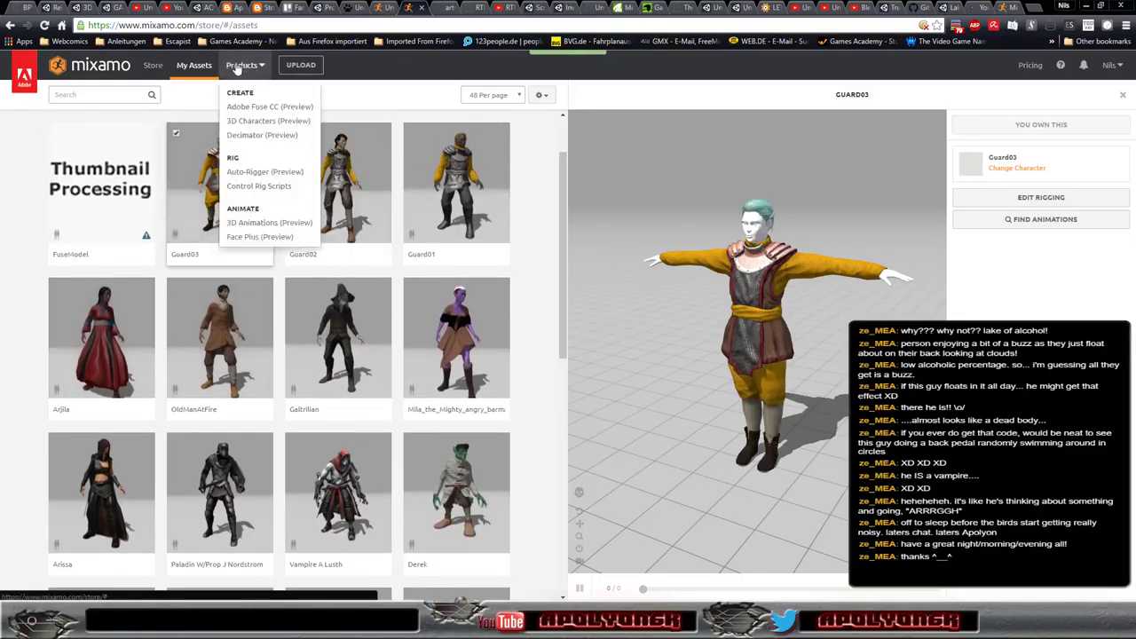
pyautogui.click(153, 68)
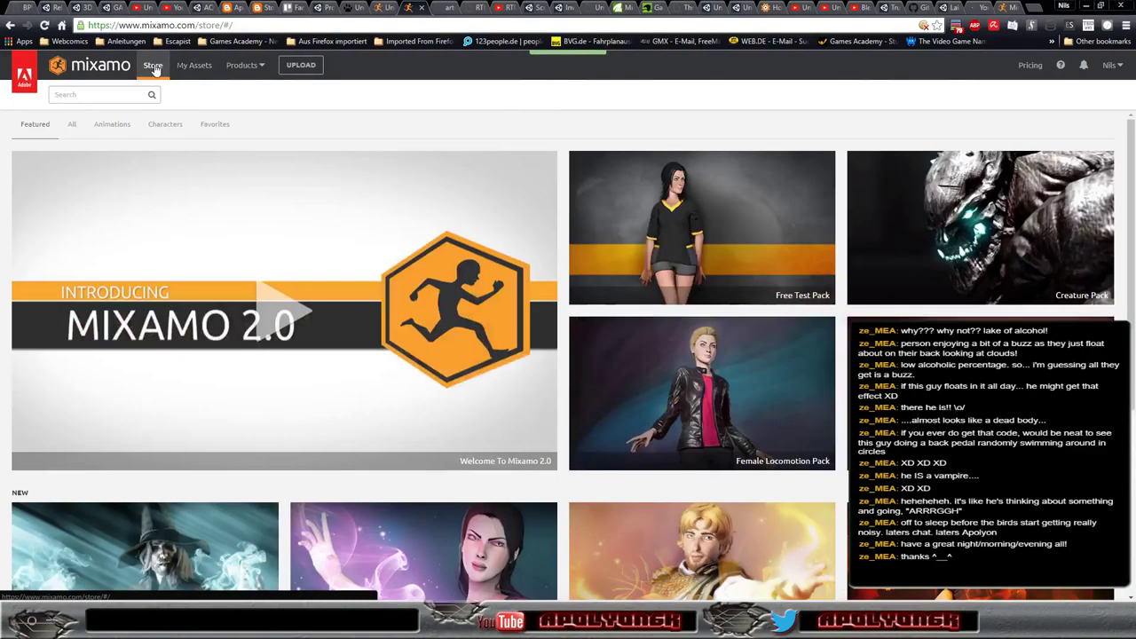
# Scroll through the store's Characters catalogue, then go back to My Assets
pyautogui.click(164, 127)
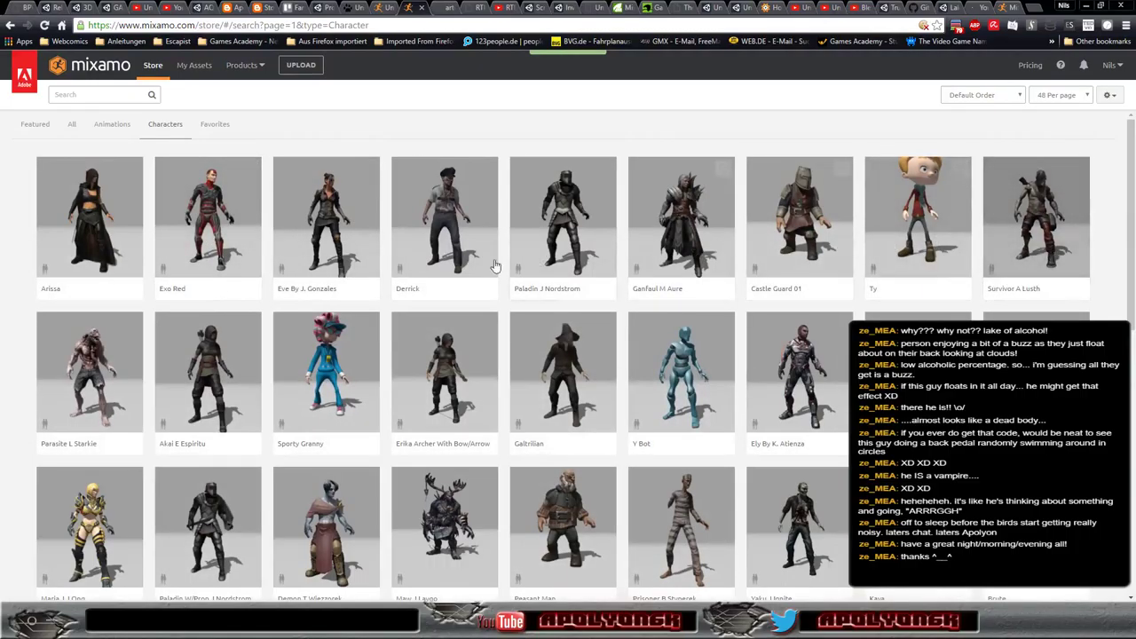
pyautogui.moveTo(1037, 222)
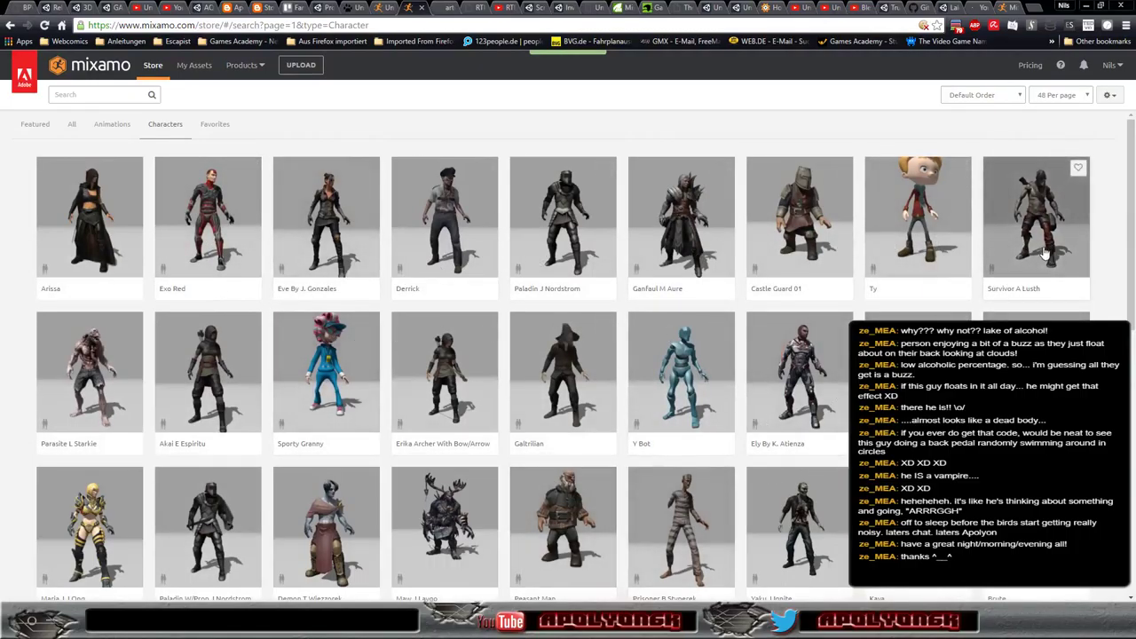
pyautogui.scroll(-3, 1109, 241)
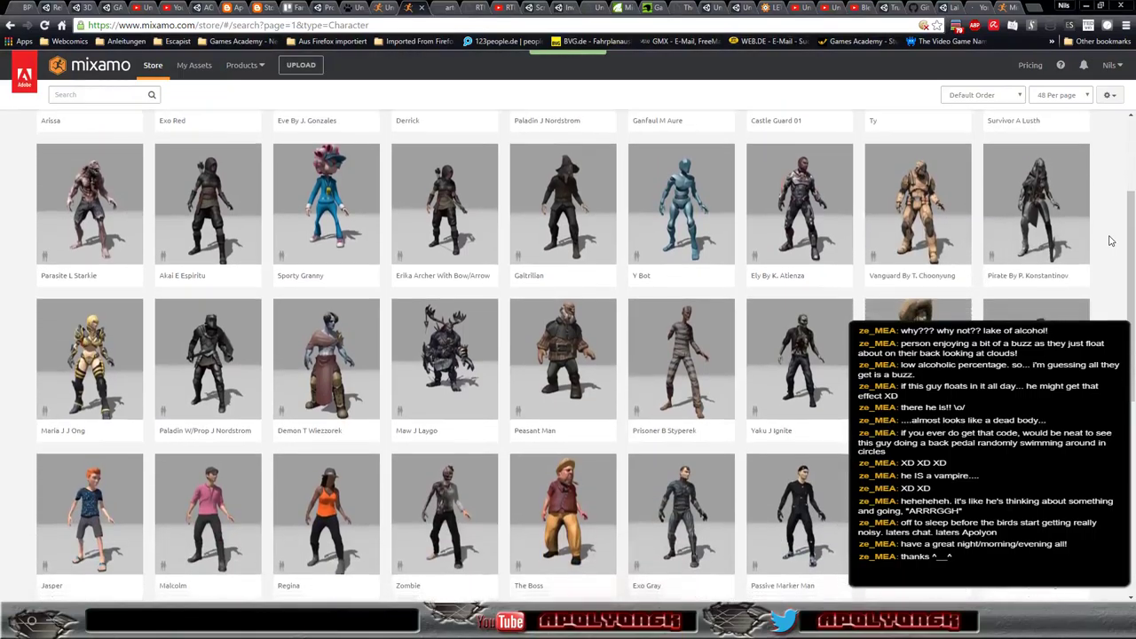
pyautogui.scroll(-3, 1108, 240)
pyautogui.scroll(-3, 1109, 241)
pyautogui.scroll(2, 1109, 241)
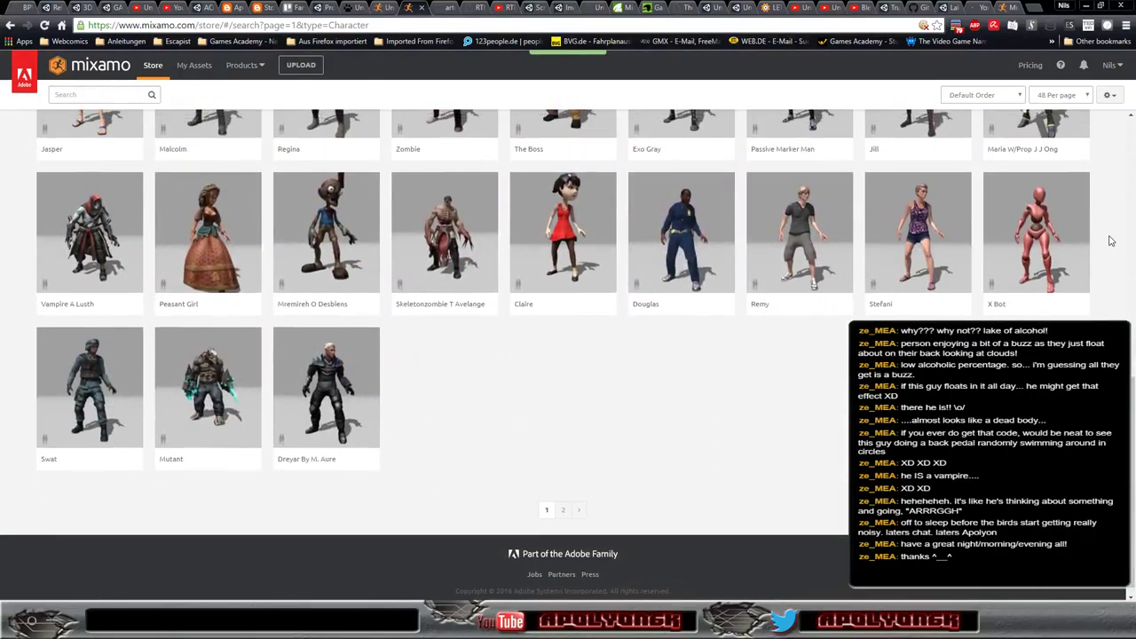
pyautogui.scroll(-2, 1109, 241)
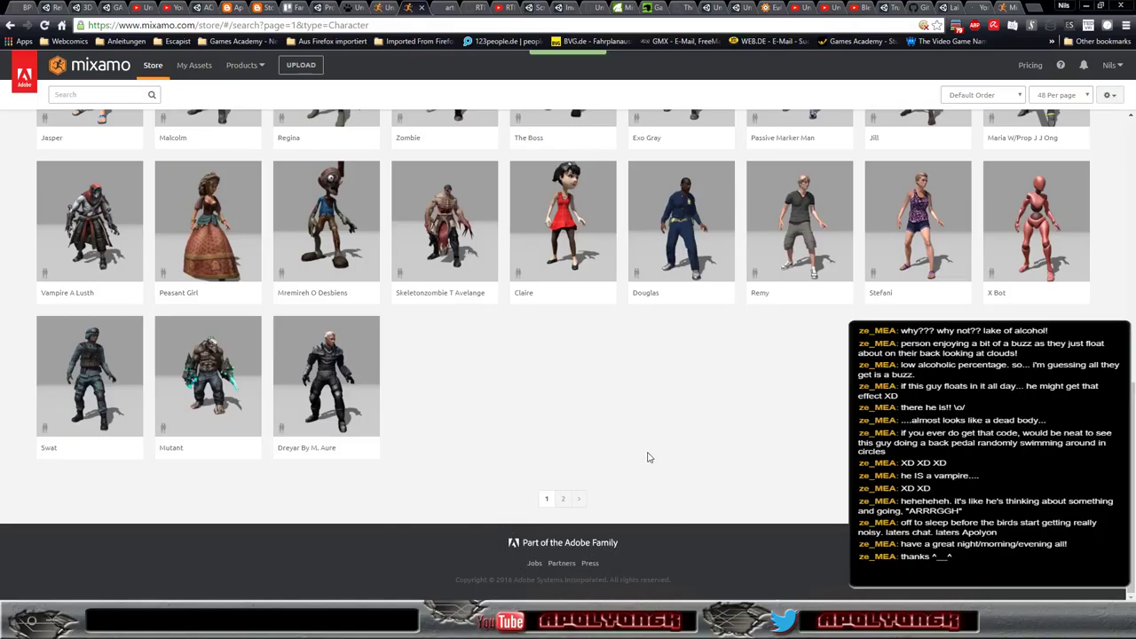
pyautogui.scroll(3, 701, 488)
pyautogui.scroll(2, 702, 492)
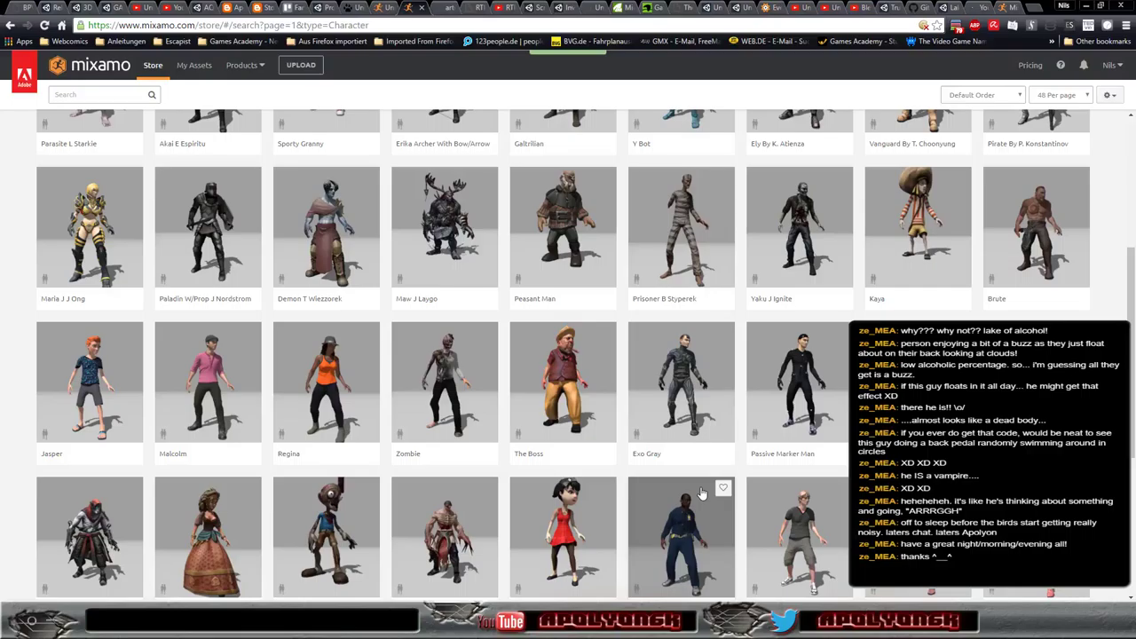
pyautogui.scroll(3, 701, 493)
pyautogui.scroll(2, 701, 493)
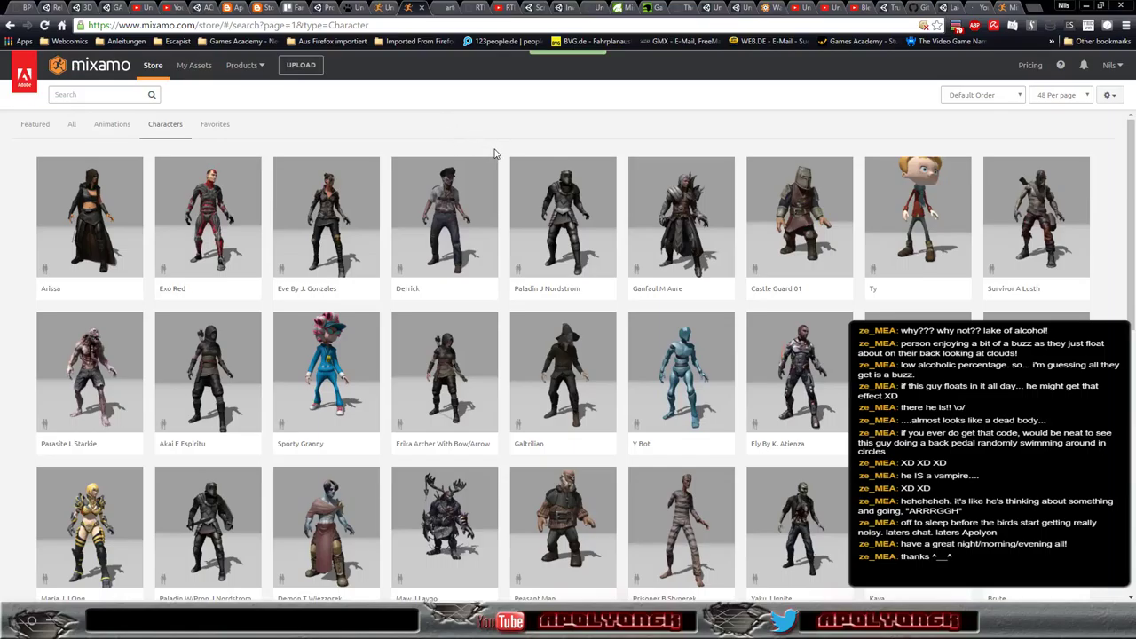
pyautogui.click(180, 70)
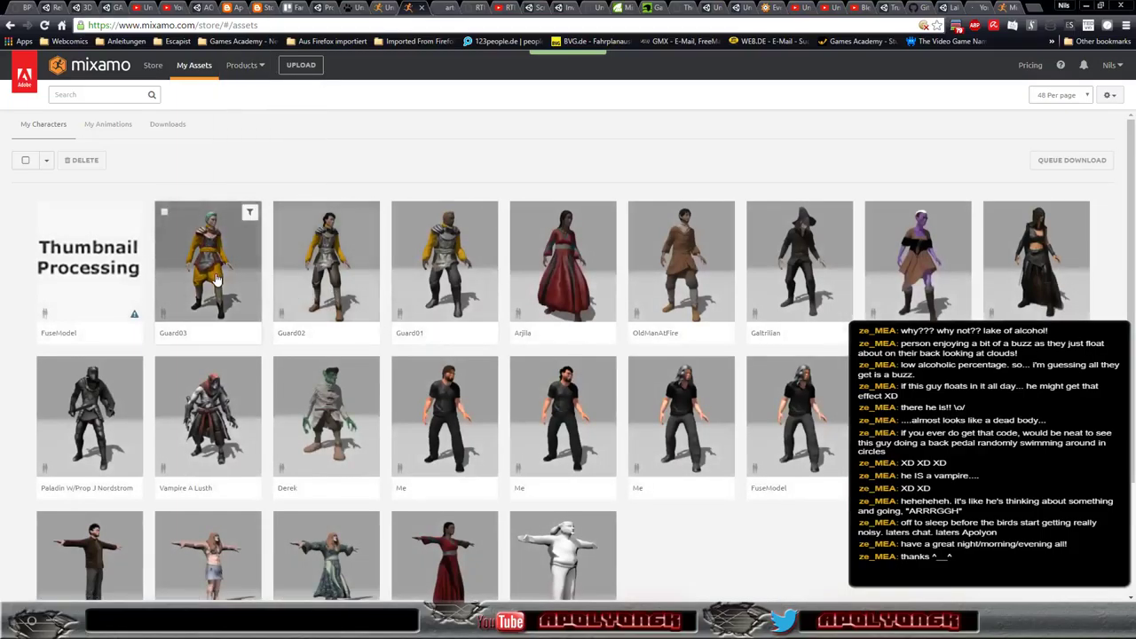
# Open Guard03 and load the Female Standing Pose animation onto it
pyautogui.click(218, 233)
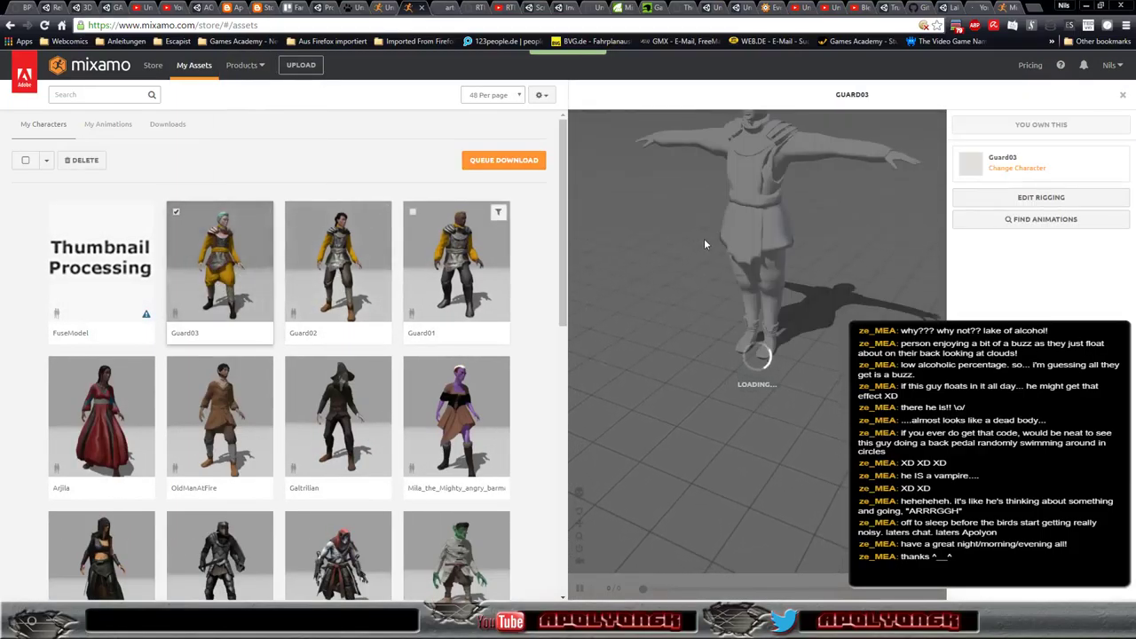
pyautogui.scroll(5, 865, 297)
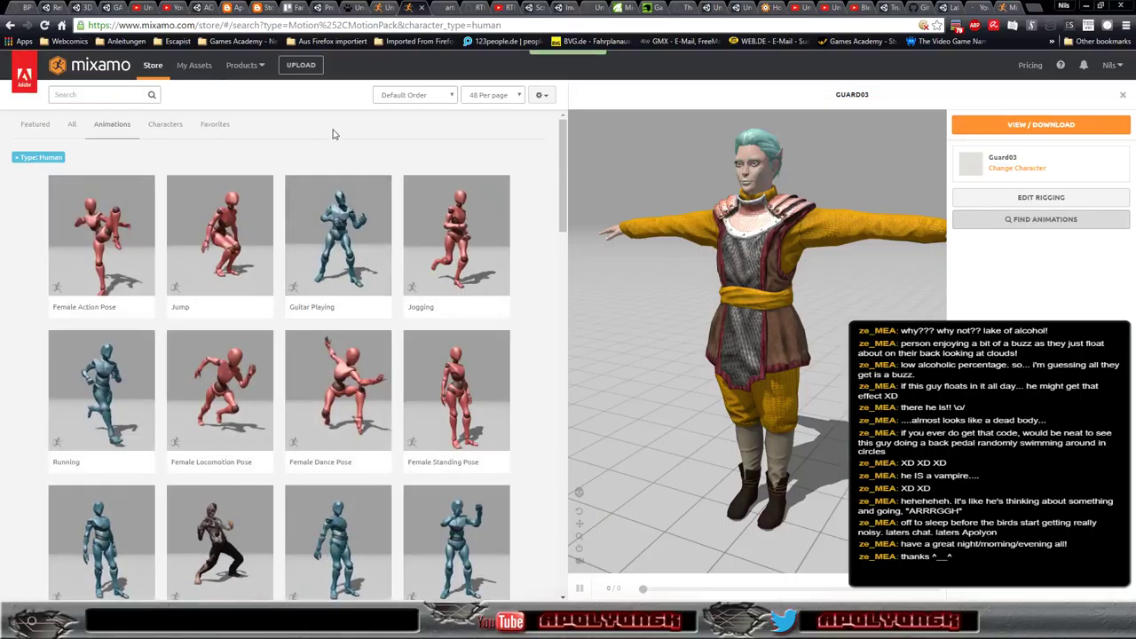
pyautogui.moveTo(221, 235)
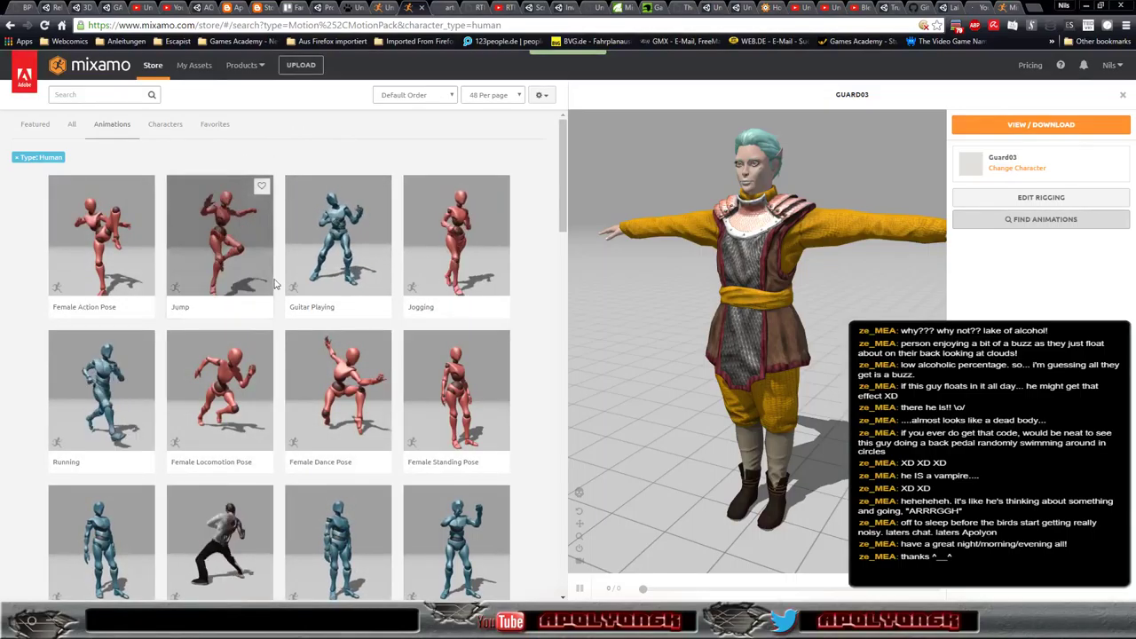
pyautogui.scroll(-1, 473, 369)
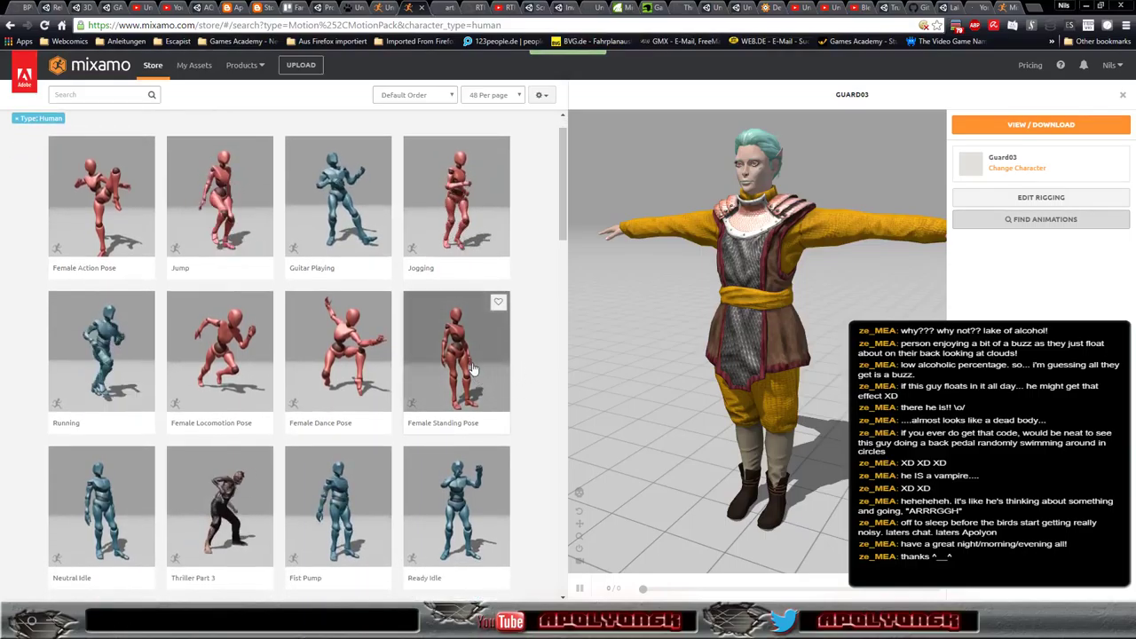
pyautogui.click(473, 368)
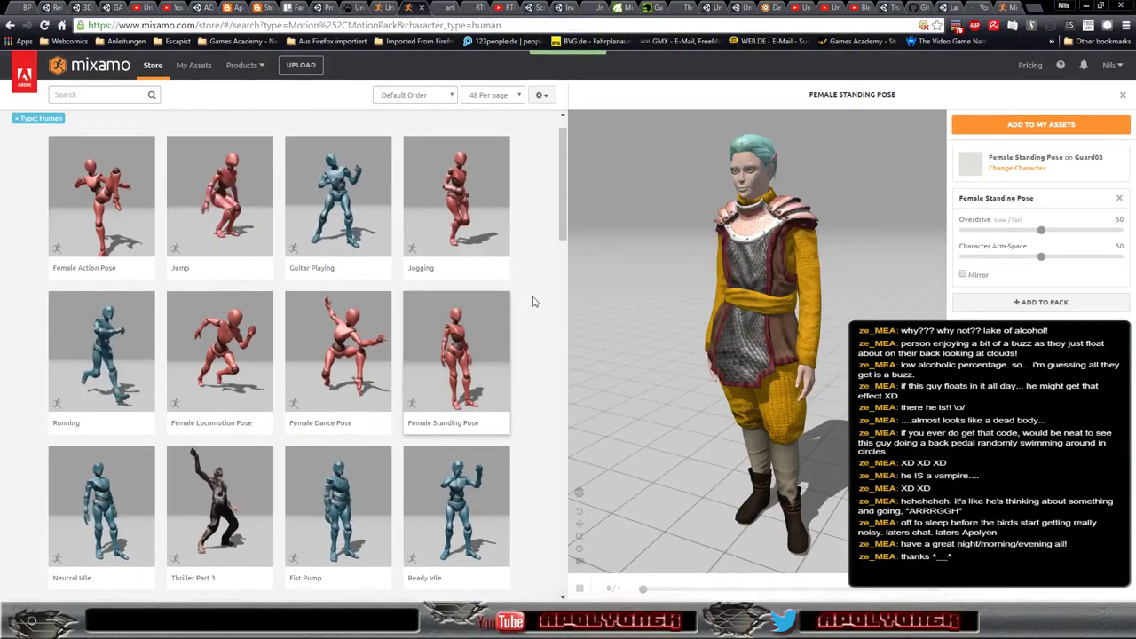
pyautogui.scroll(-3, 536, 300)
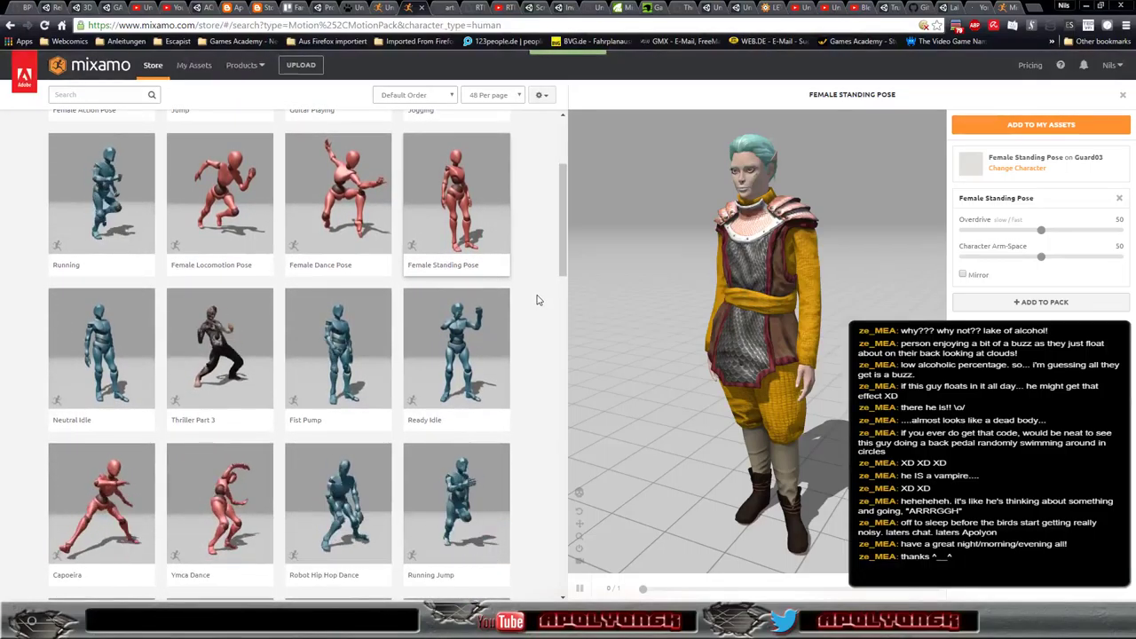
pyautogui.scroll(-4, 536, 299)
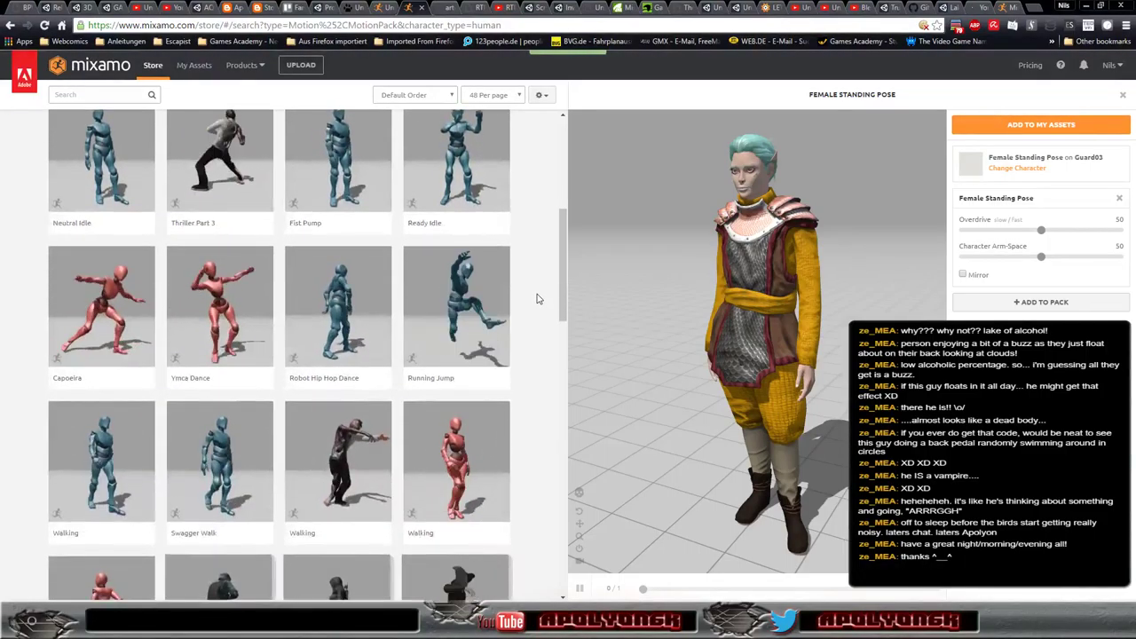
pyautogui.scroll(-3, 536, 300)
pyautogui.scroll(6, 537, 299)
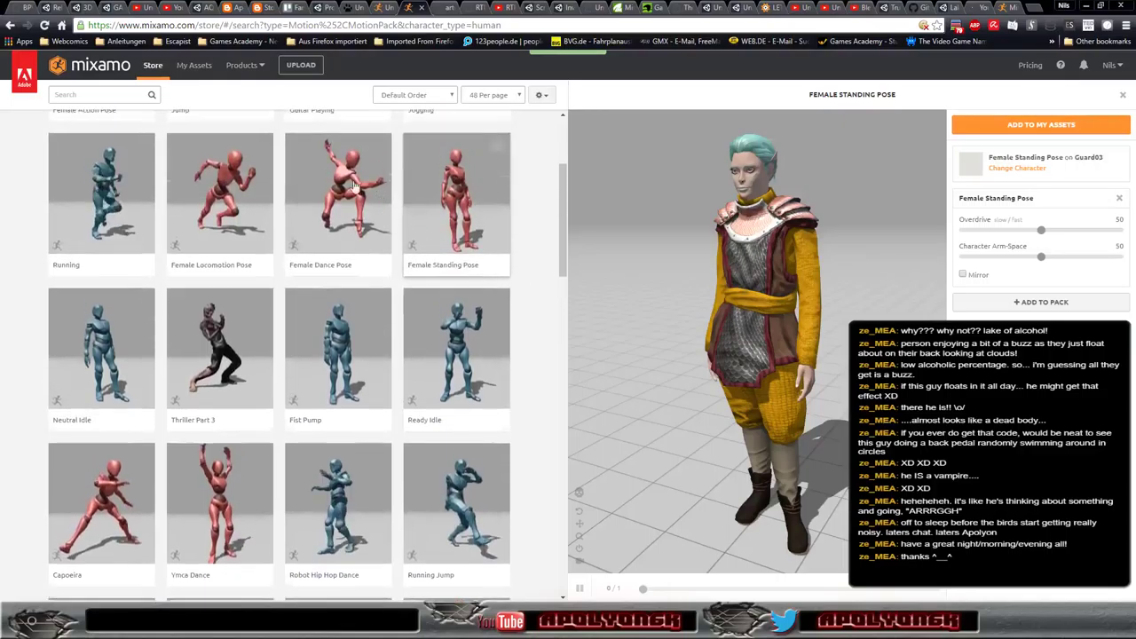
# Search the store's animations for 'idle'
pyautogui.click(87, 95)
pyautogui.write('idel')
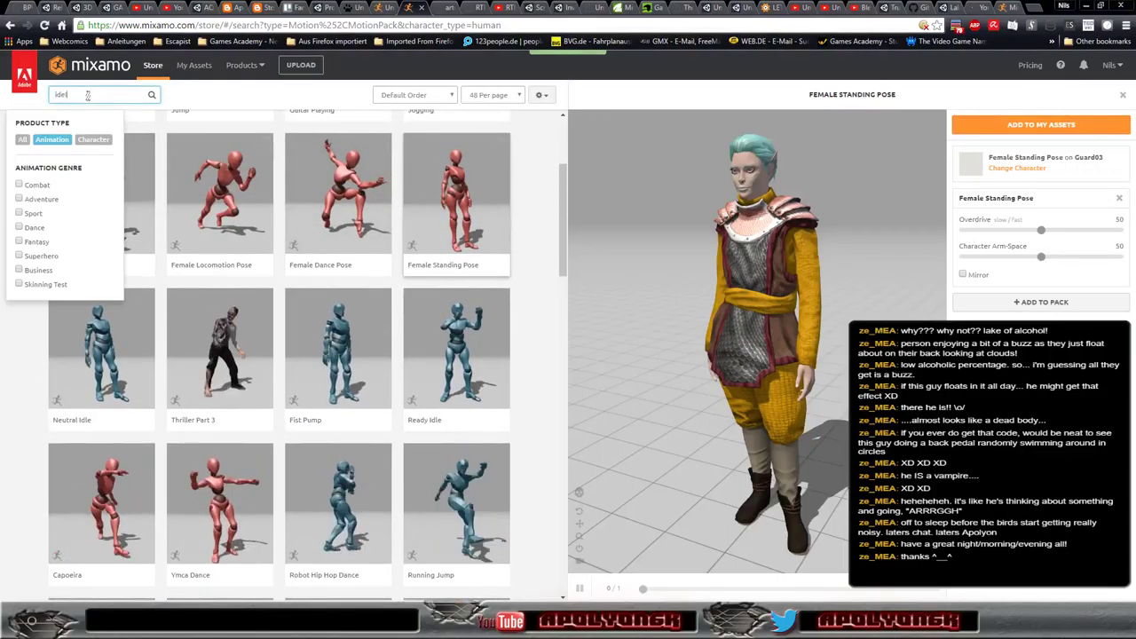
pyautogui.press('BackSpace')
pyautogui.press('BackSpace')
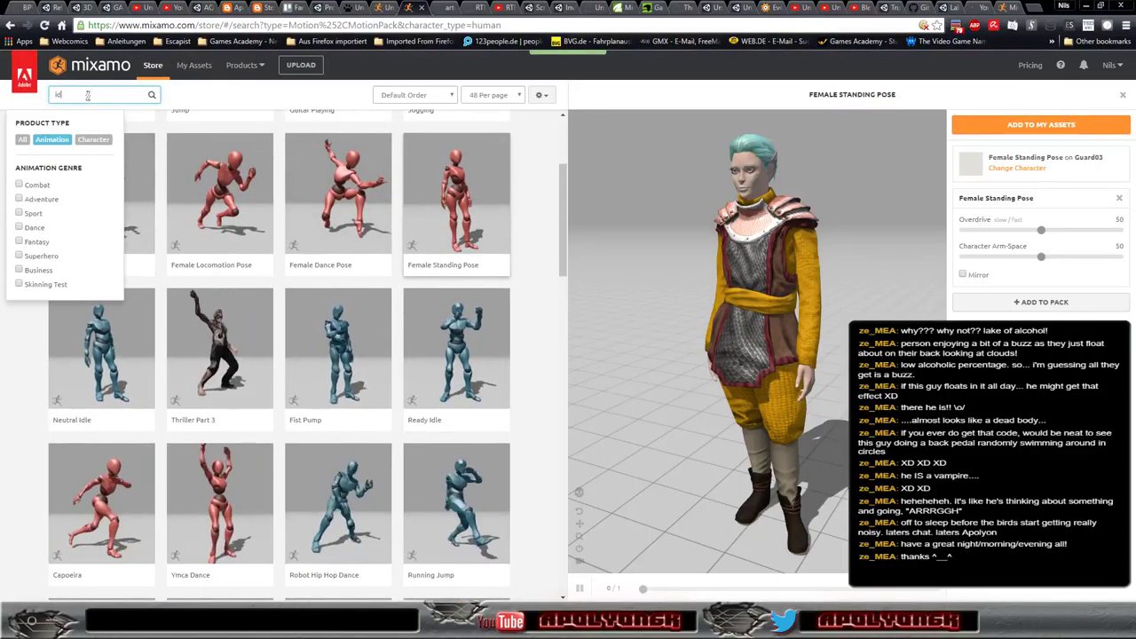
pyautogui.write('le')
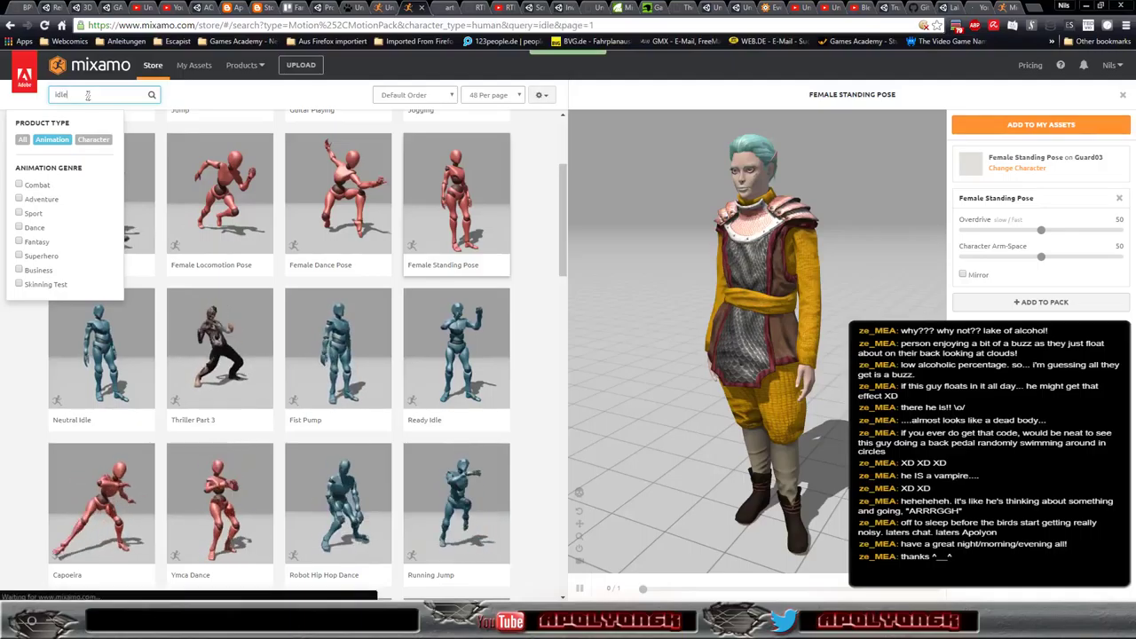
pyautogui.press('Return')
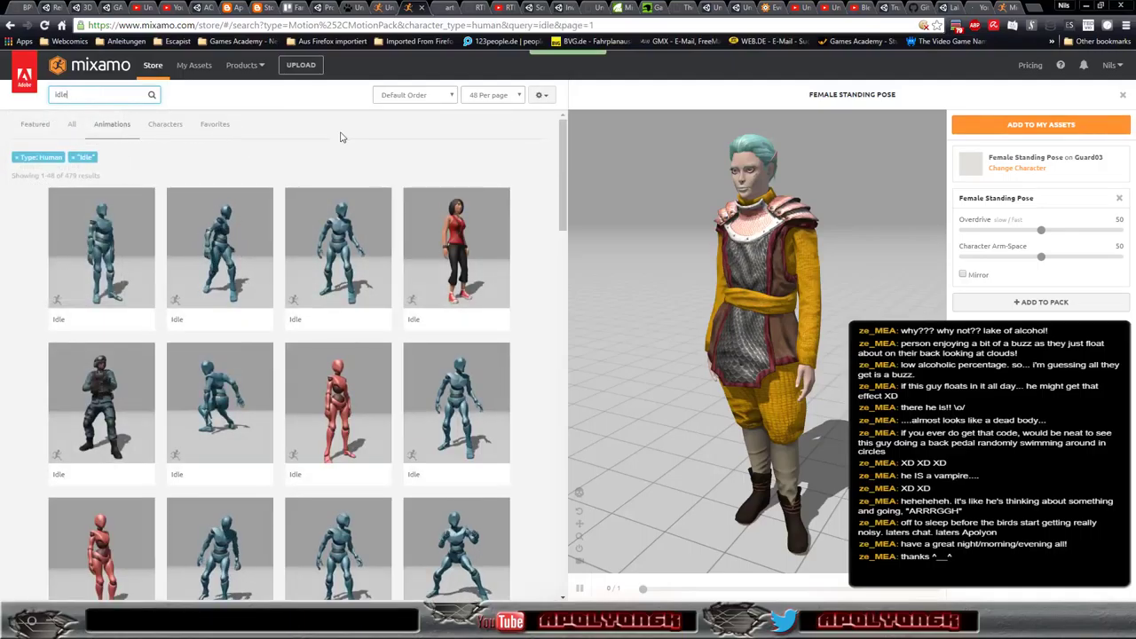
# Preview several plain Idle animations on Guard03, orbiting to side and back views
pyautogui.click(455, 253)
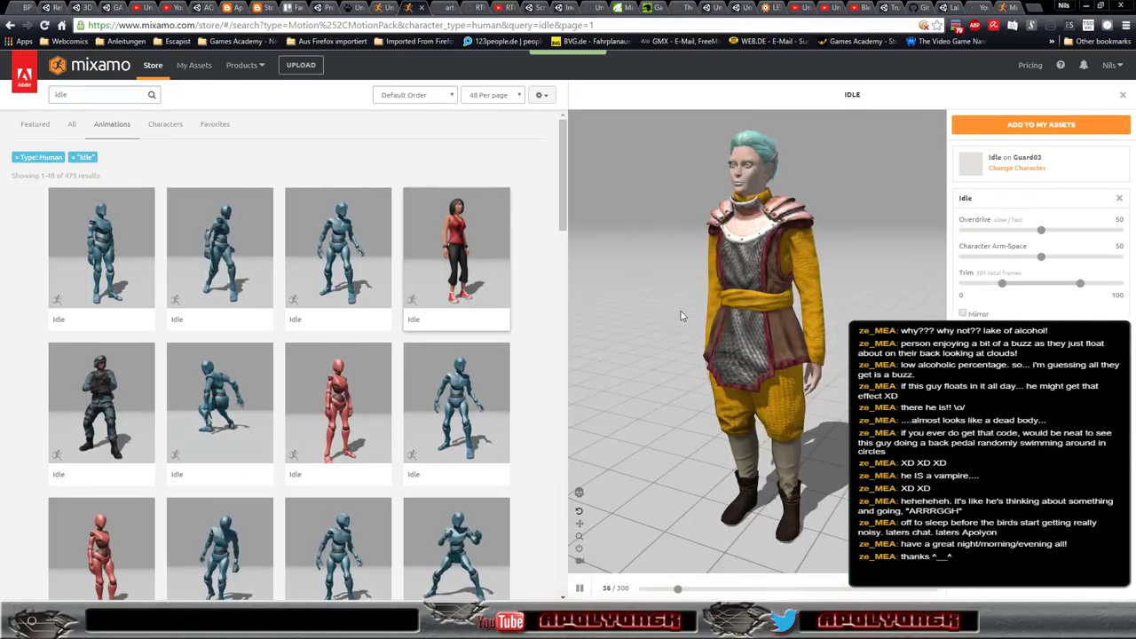
pyautogui.moveTo(692, 386)
pyautogui.mouseDown()
pyautogui.moveTo(769, 361)
pyautogui.moveTo(797, 380)
pyautogui.moveTo(702, 377)
pyautogui.mouseUp()
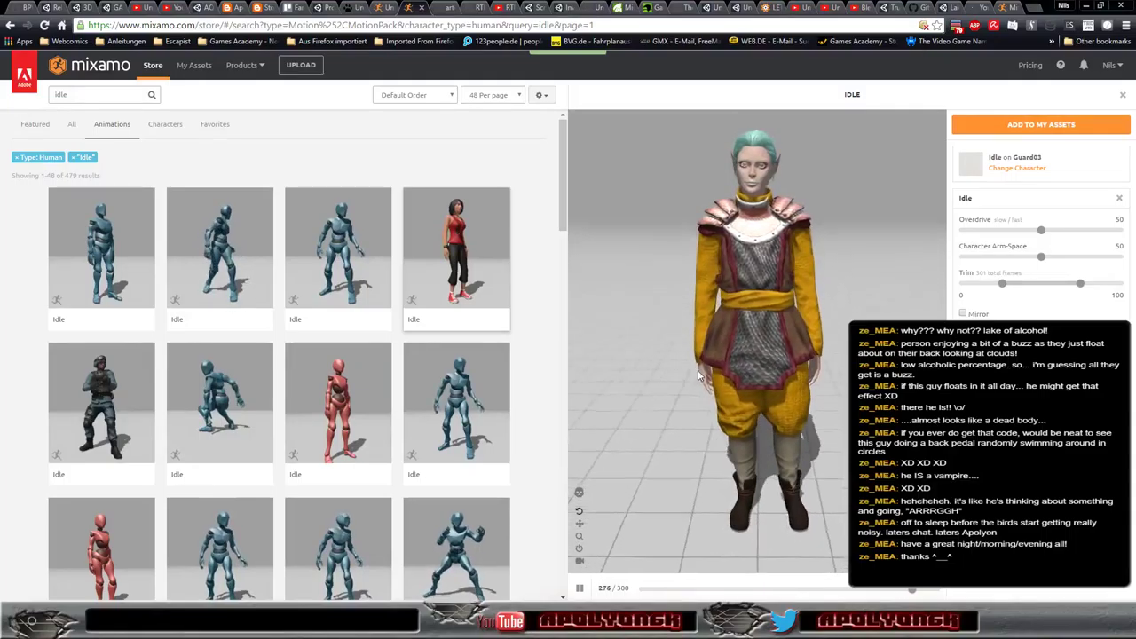
pyautogui.click(351, 382)
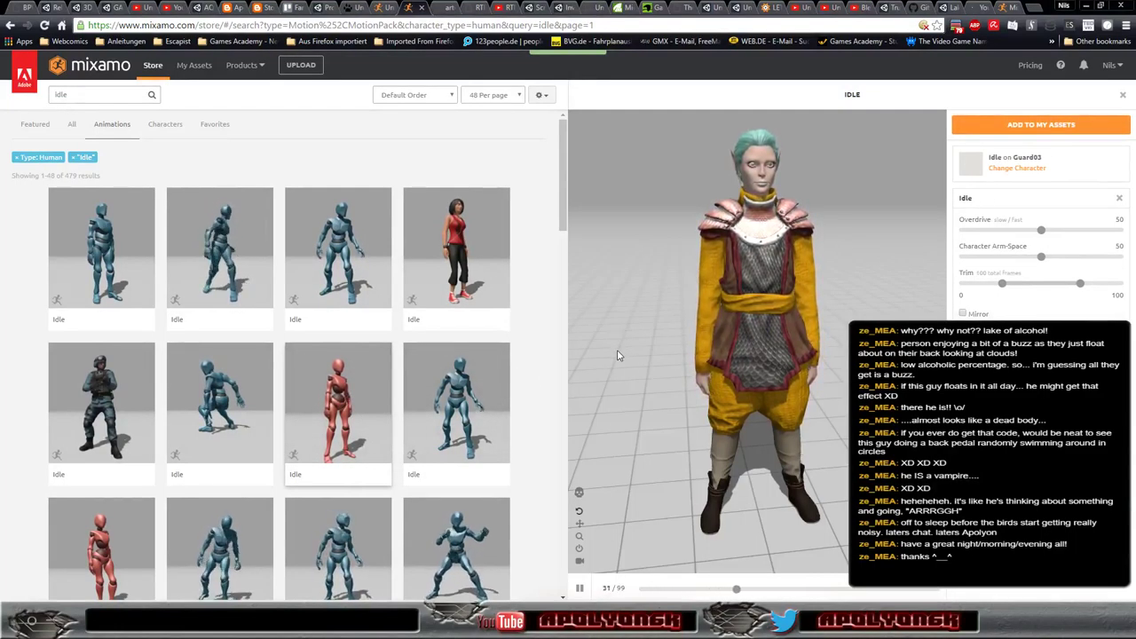
pyautogui.moveTo(619, 355)
pyautogui.mouseDown()
pyautogui.moveTo(769, 339)
pyautogui.moveTo(609, 343)
pyautogui.mouseUp()
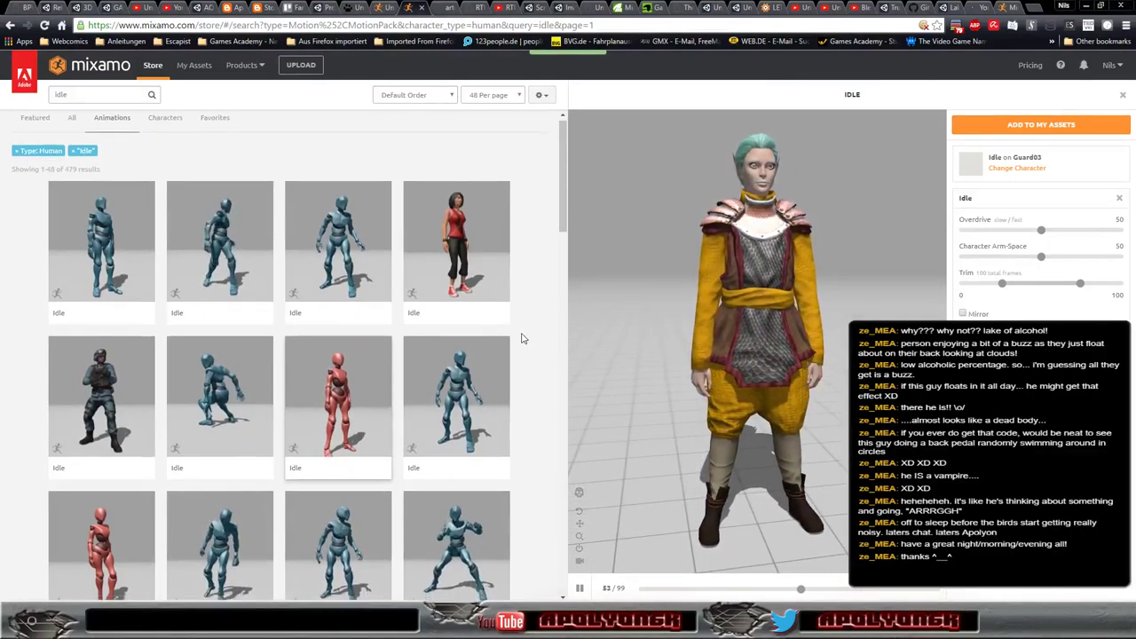
pyautogui.scroll(-2, 426, 336)
pyautogui.scroll(-2, 267, 327)
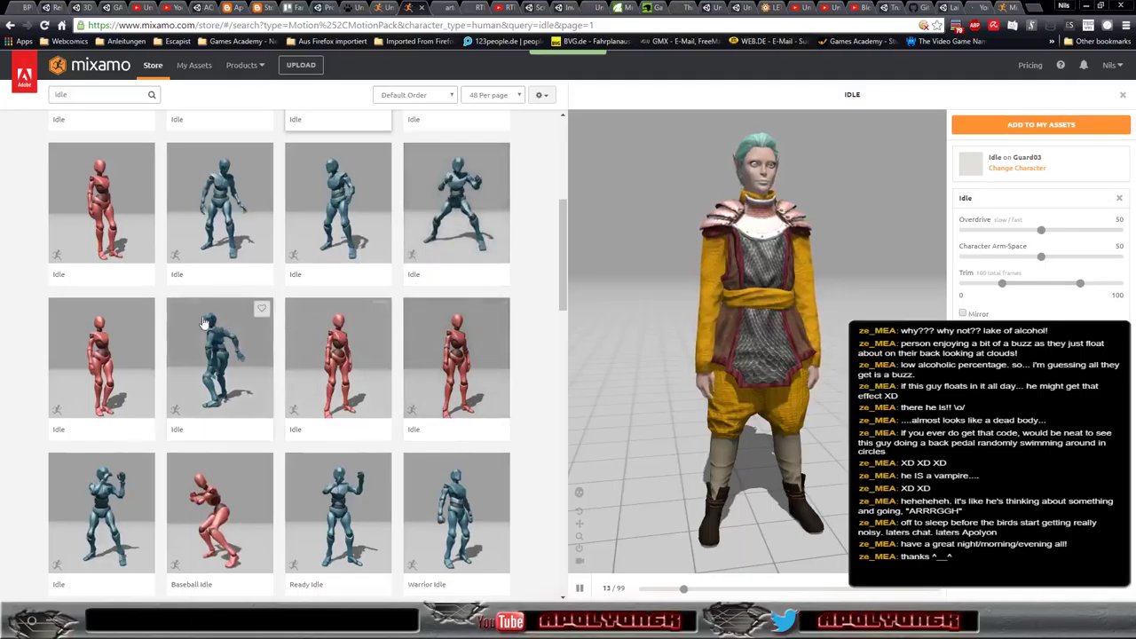
pyautogui.click(77, 232)
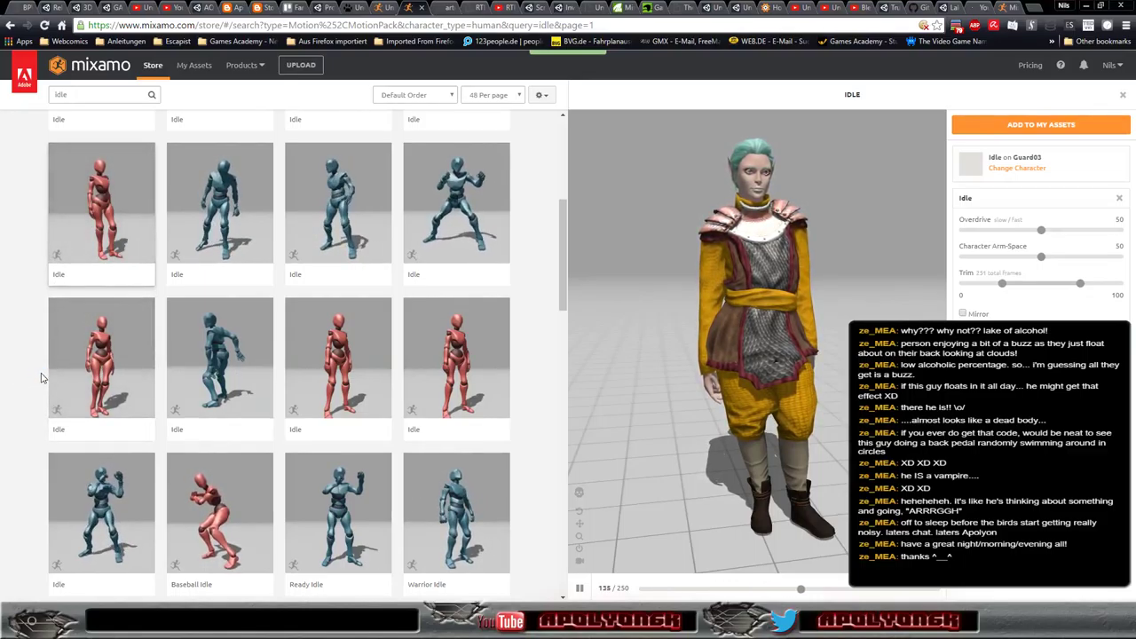
# Preview another Idle variant, then Orc Idle from the side, then load Dwarf Idle
pyautogui.moveTo(456, 358)
pyautogui.click(424, 374)
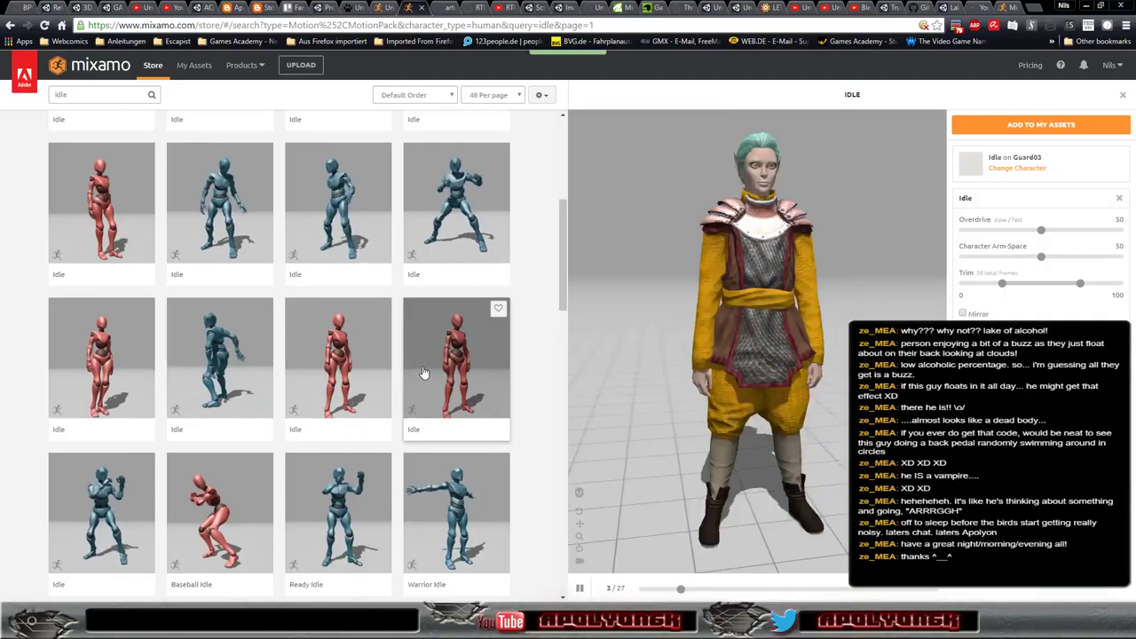
pyautogui.scroll(-4, 535, 346)
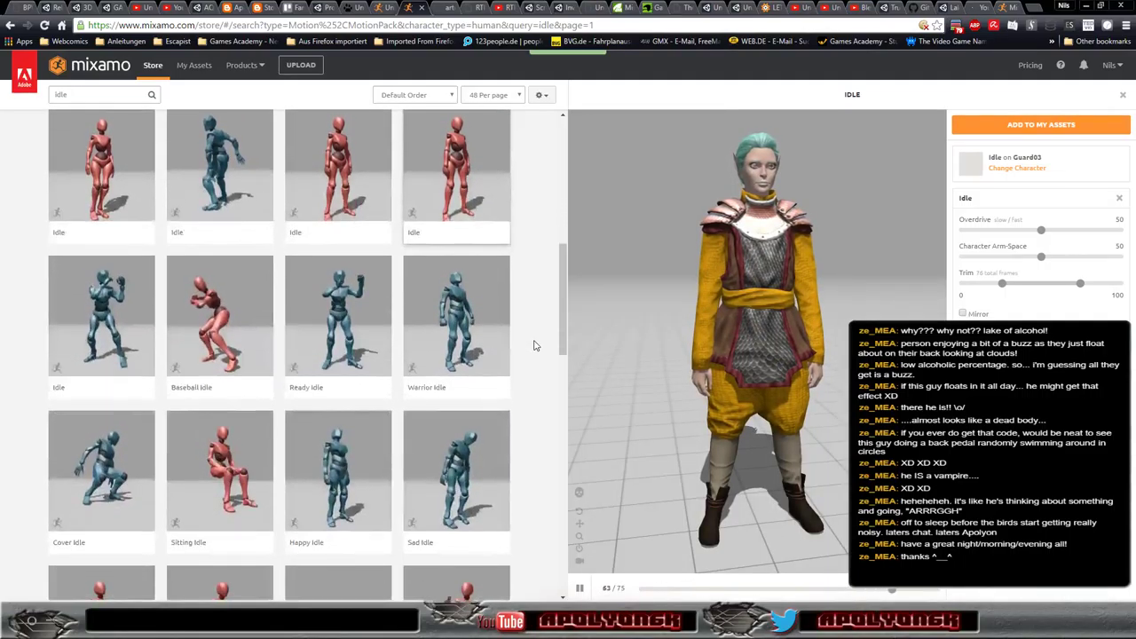
pyautogui.scroll(-2, 535, 346)
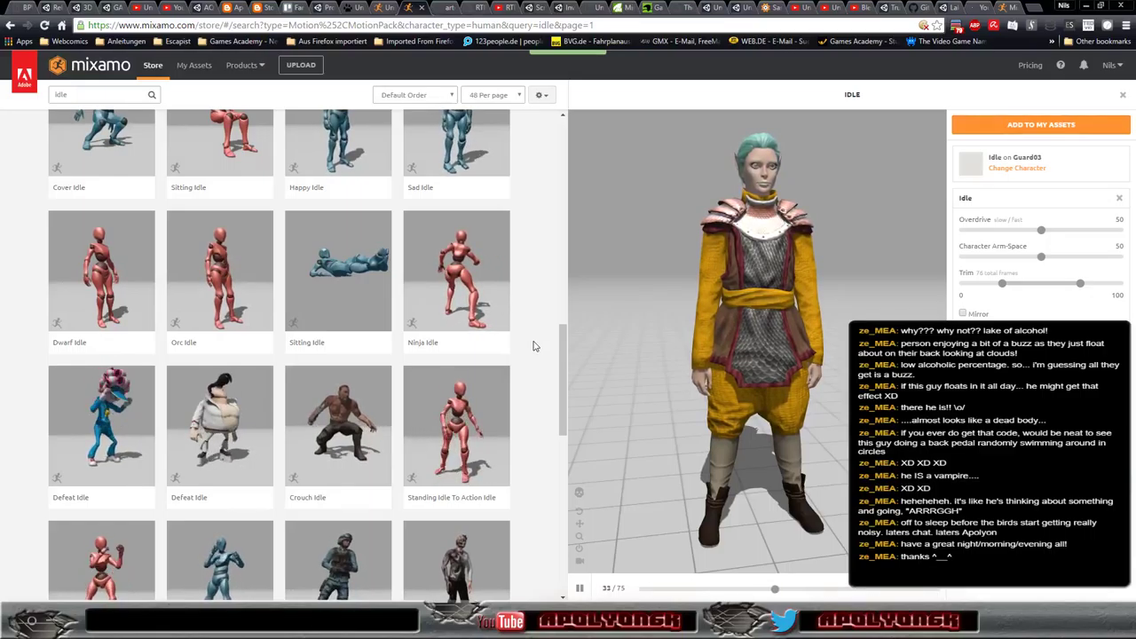
pyautogui.click(235, 267)
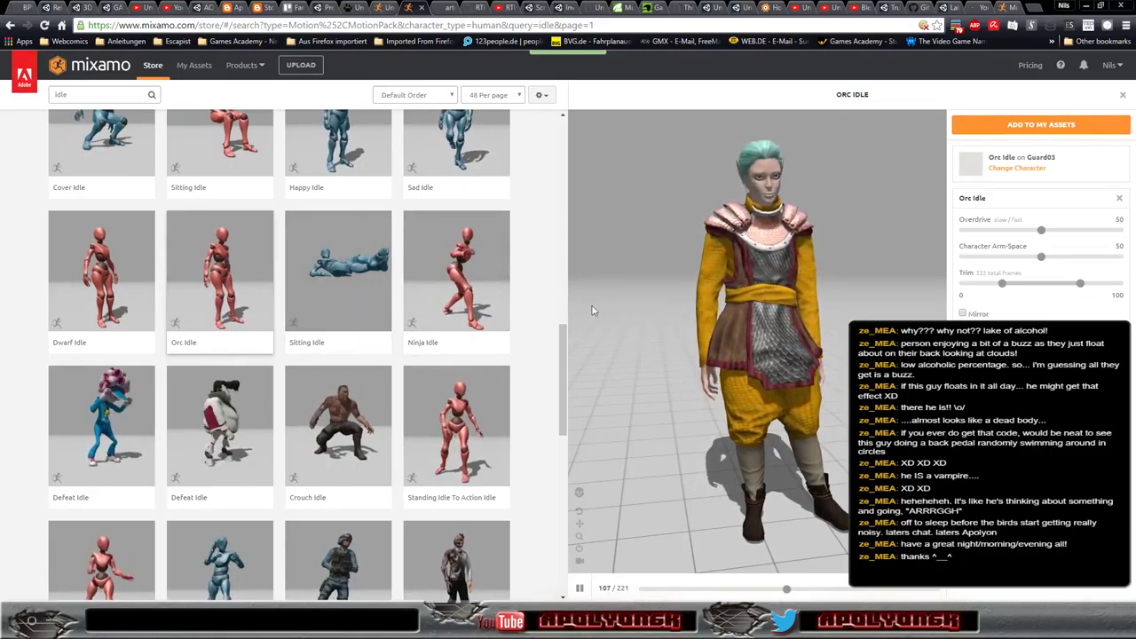
pyautogui.moveTo(736, 344); pyautogui.dragTo(691, 337)
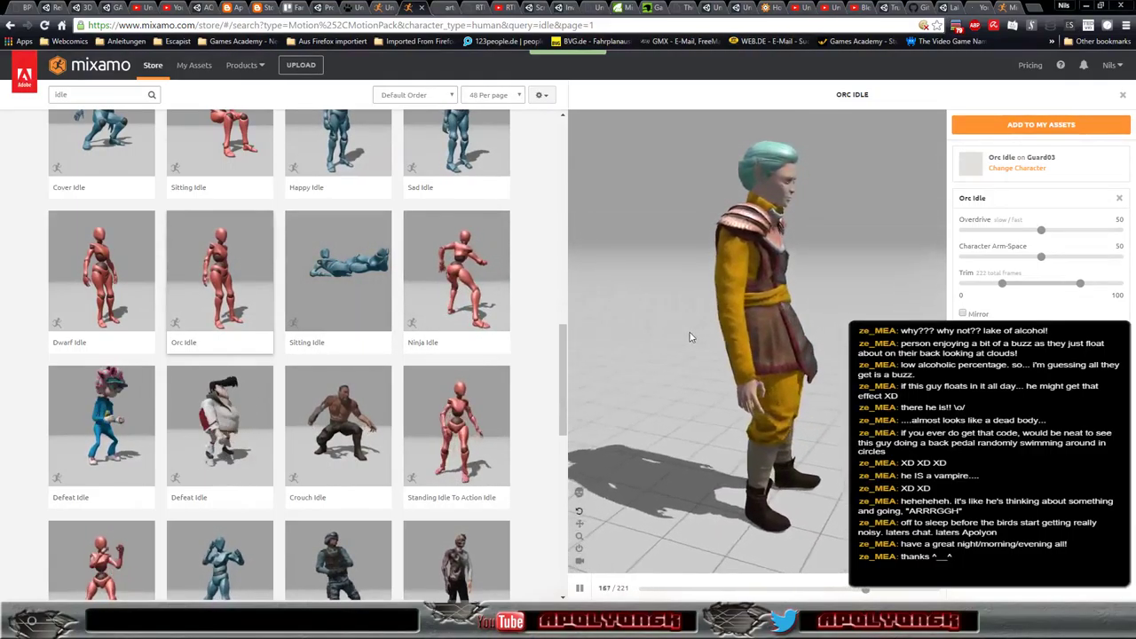
pyautogui.click(92, 279)
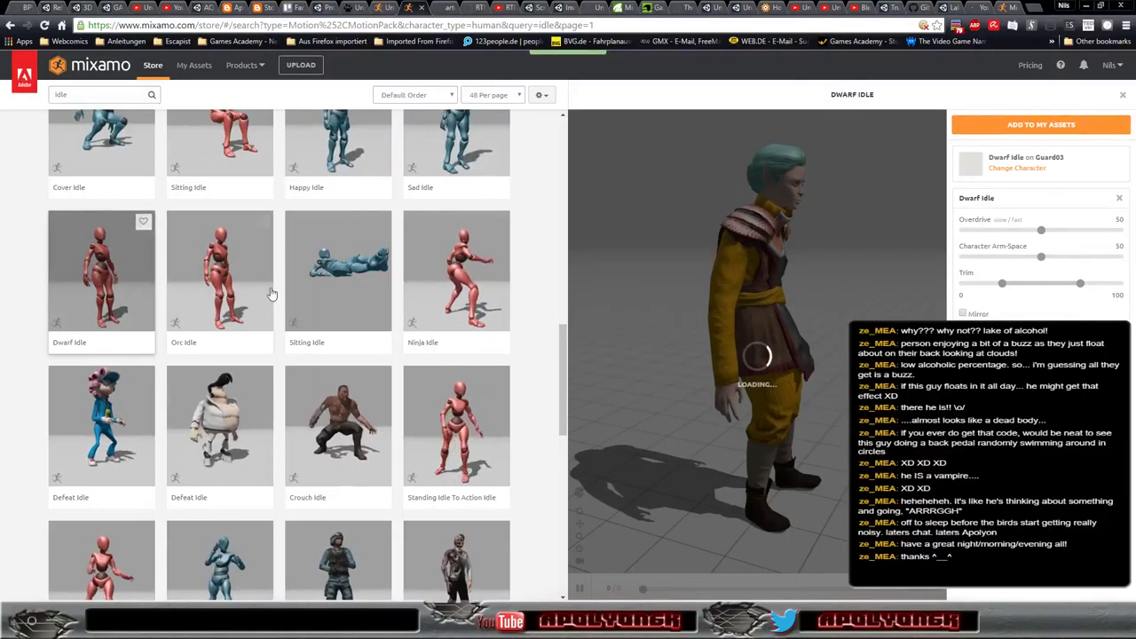
# Orbit Dwarf Idle from behind, then preview Holding Idle from side angles
pyautogui.moveTo(706, 359)
pyautogui.mouseDown()
pyautogui.moveTo(722, 362)
pyautogui.moveTo(615, 340)
pyautogui.moveTo(539, 350)
pyautogui.mouseUp()
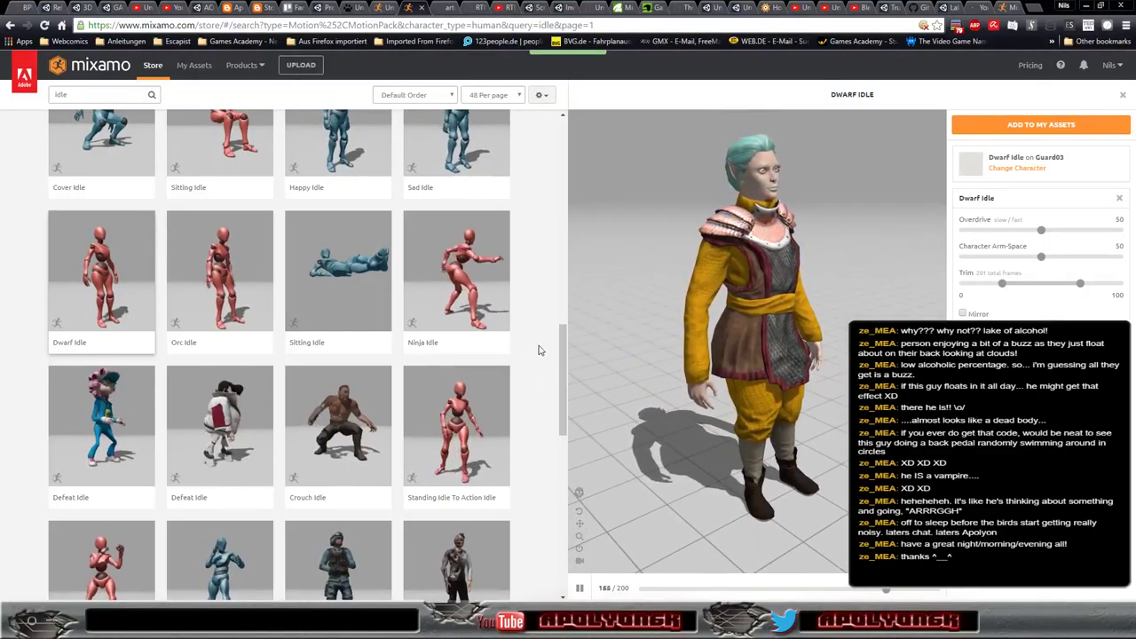
pyautogui.scroll(-2, 539, 349)
pyautogui.scroll(-2, 537, 349)
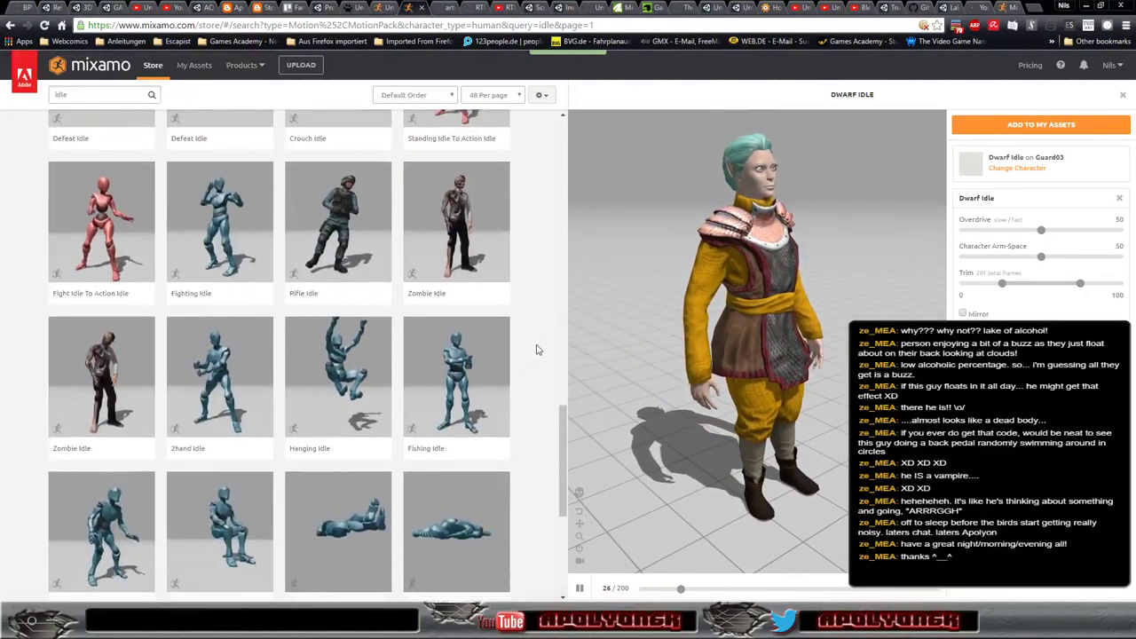
pyautogui.scroll(-2, 537, 350)
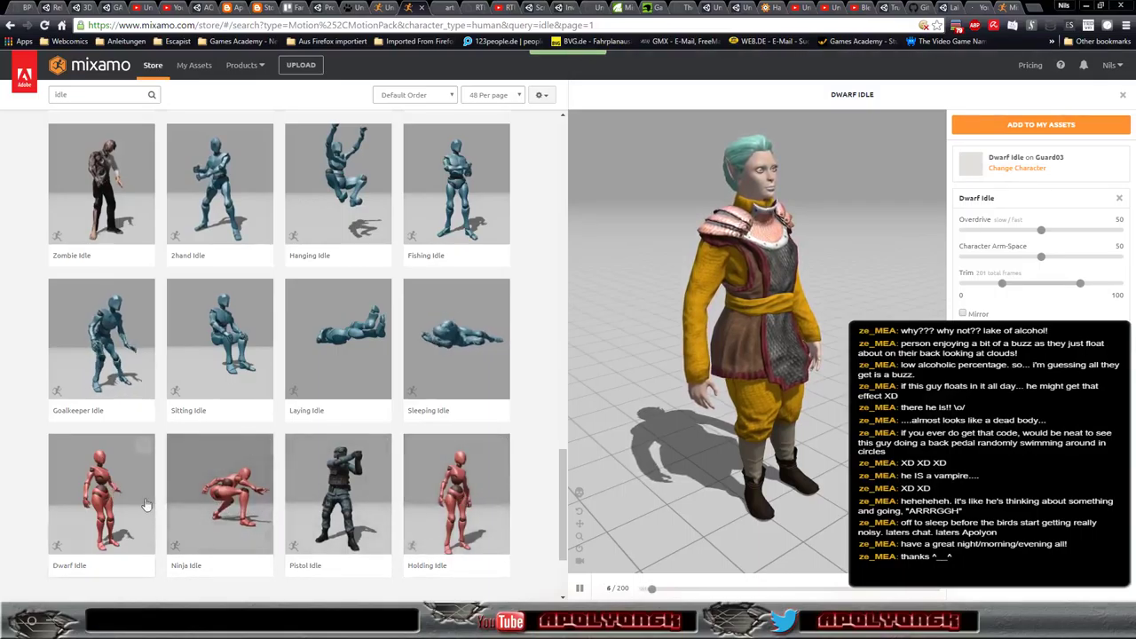
pyautogui.moveTo(457, 494)
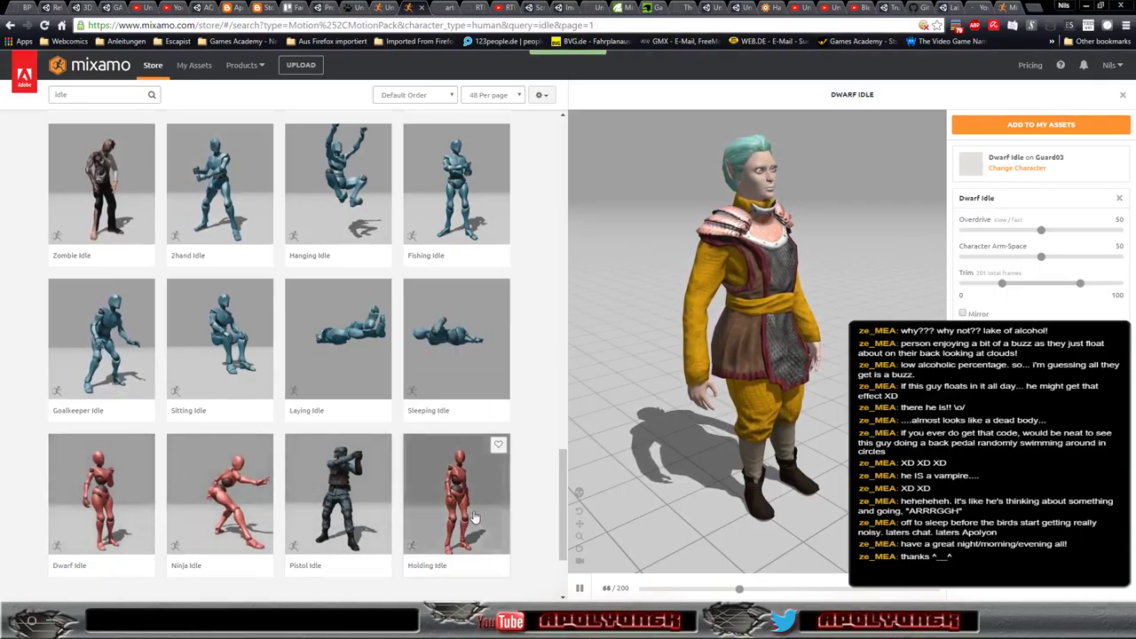
pyautogui.click(471, 507)
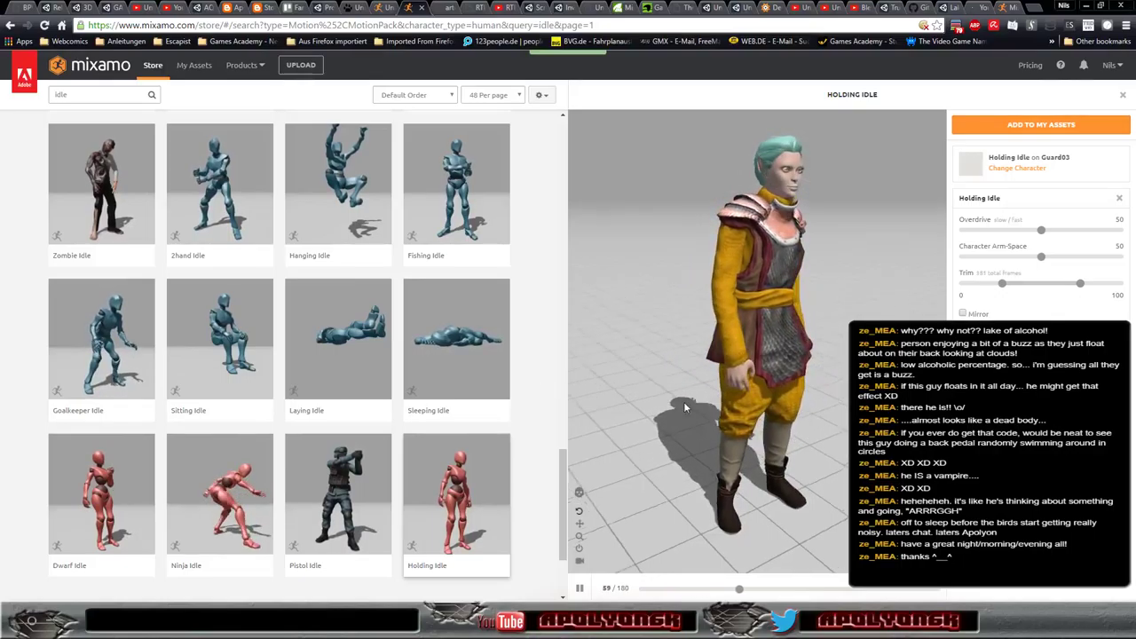
pyautogui.moveTo(684, 401)
pyautogui.mouseDown()
pyautogui.moveTo(577, 403)
pyautogui.moveTo(743, 411)
pyautogui.moveTo(782, 399)
pyautogui.moveTo(690, 388)
pyautogui.moveTo(628, 412)
pyautogui.moveTo(674, 406)
pyautogui.moveTo(653, 420)
pyautogui.mouseUp()
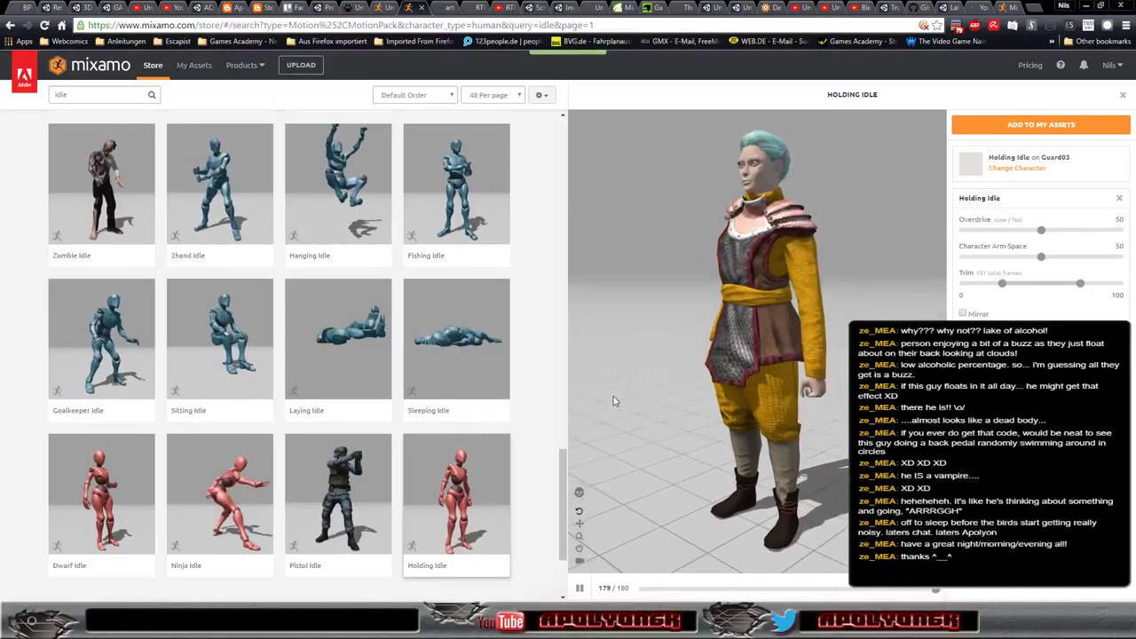
pyautogui.moveTo(652, 424); pyautogui.dragTo(688, 427)
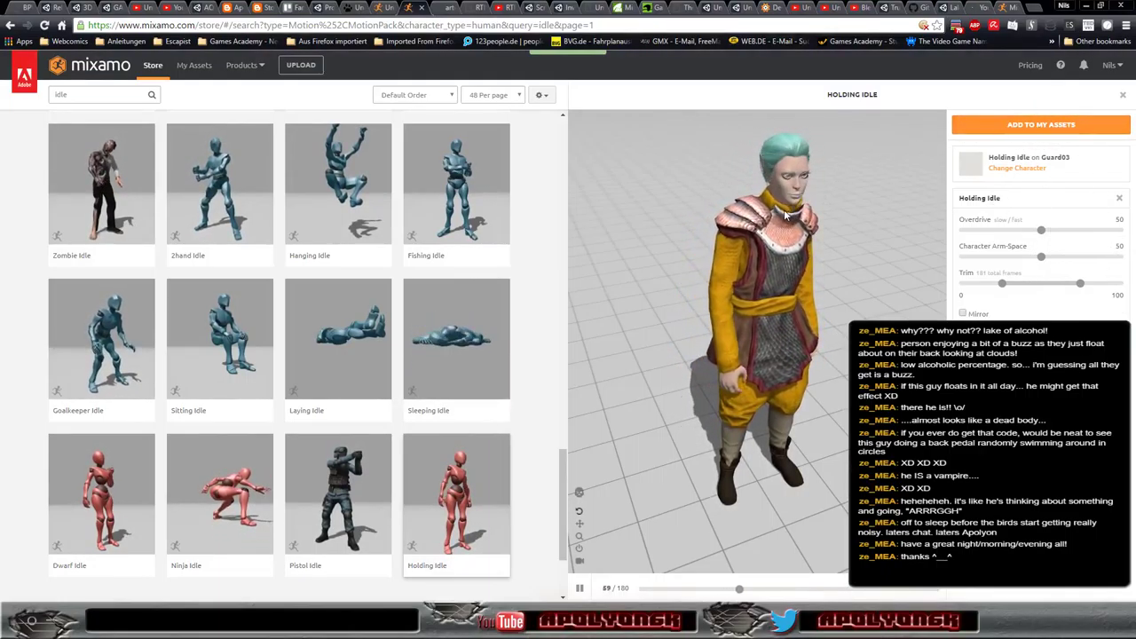
# Check the Auto-Rigger progress, then switch to Mixamo Fuse
pyautogui.click(1014, 8)
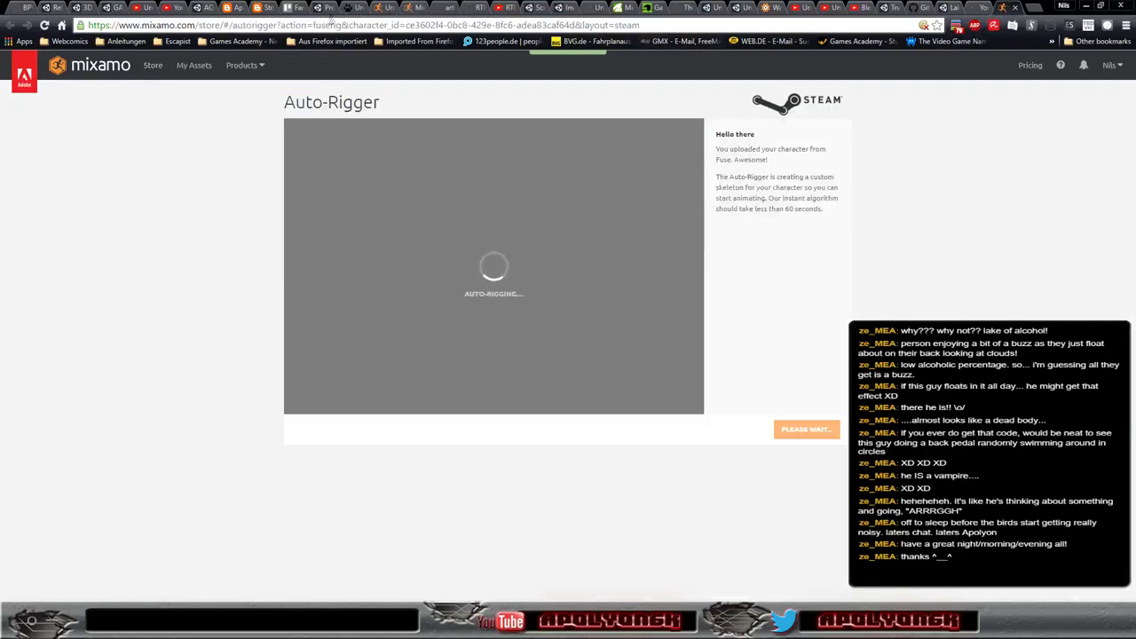
pyautogui.click(411, 8)
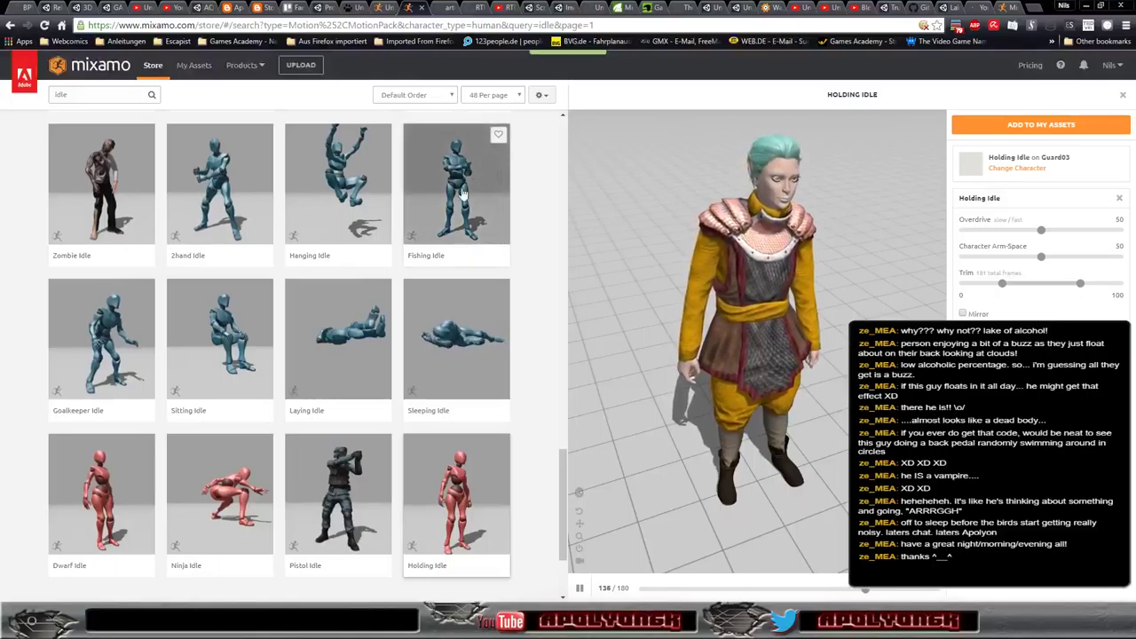
pyautogui.hotkey('alt', 'Tab')
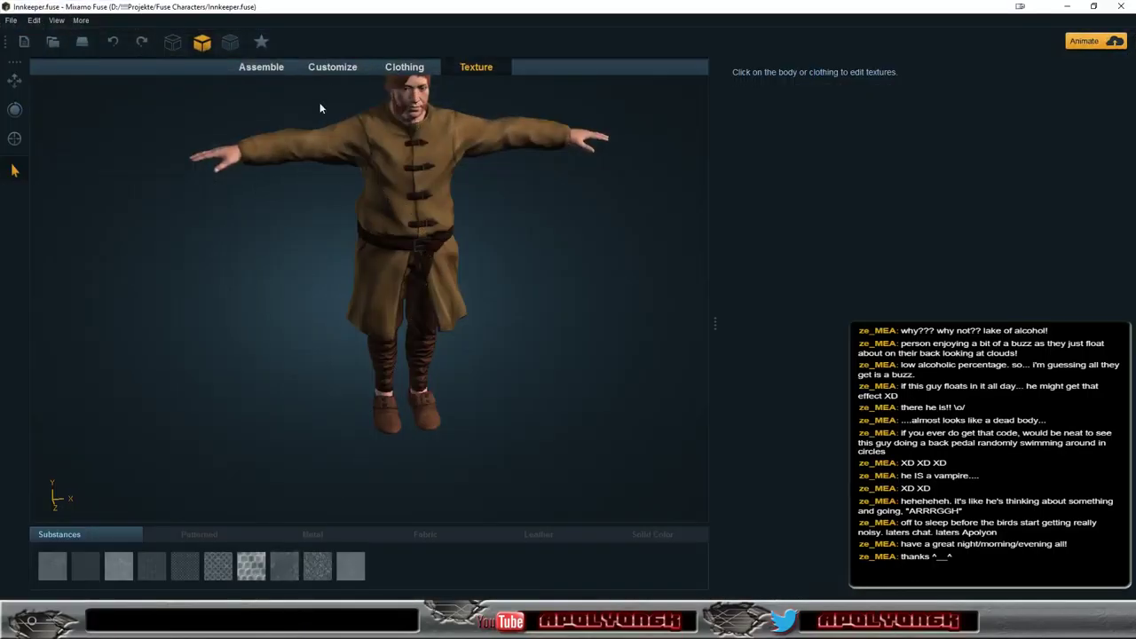